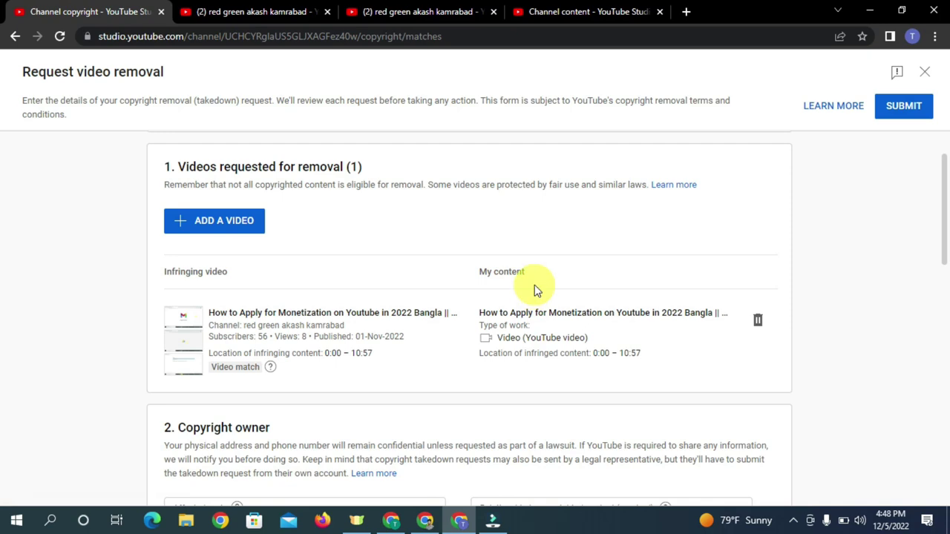
- Open the copied "How to Apply for Monetization on Youtube in 2022 Bangla" video from the infringing channel's video list
left_click(435, 15)
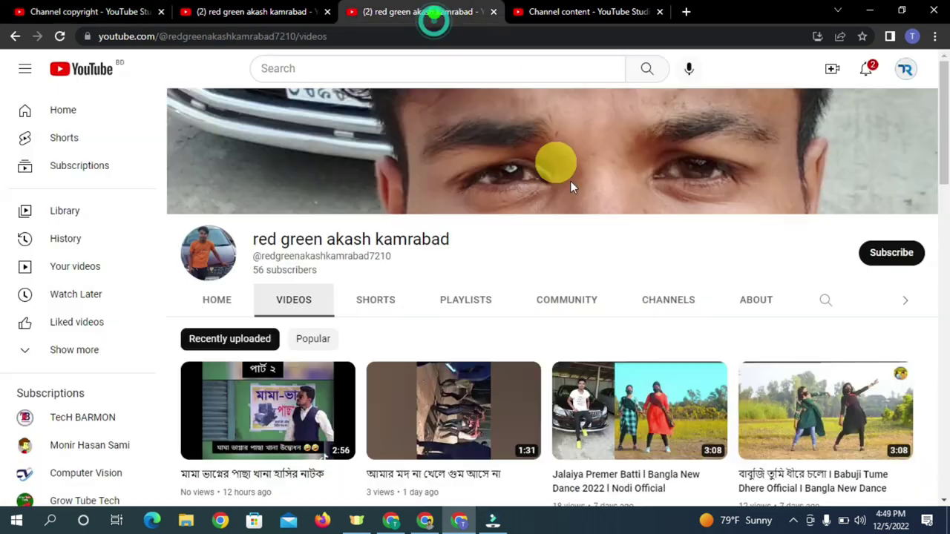
left_click_drag(942, 167, 946, 386)
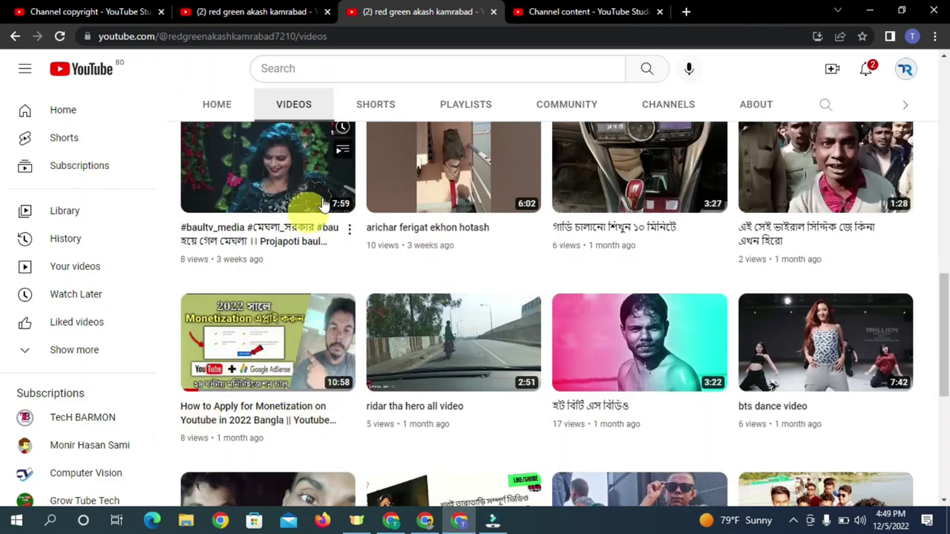
left_click(273, 350)
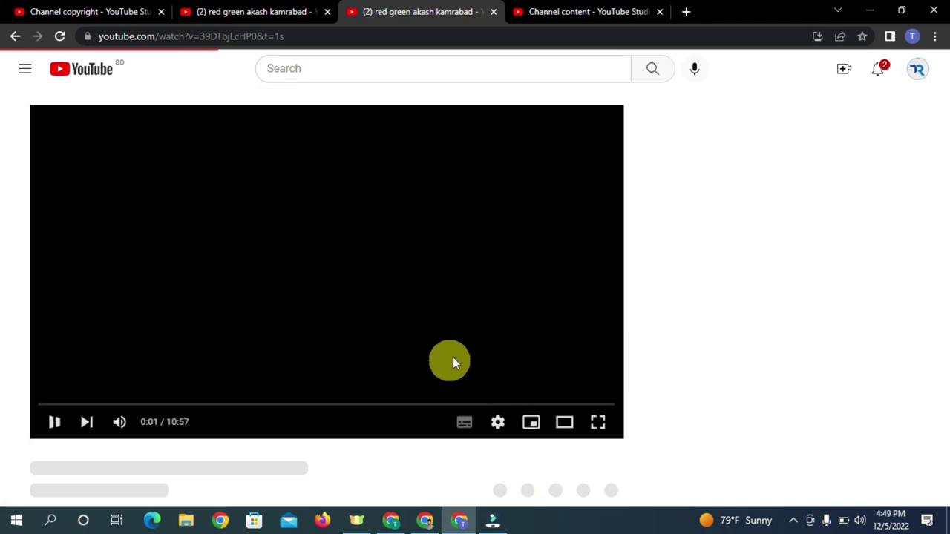
scroll(816, 319, "down", 1)
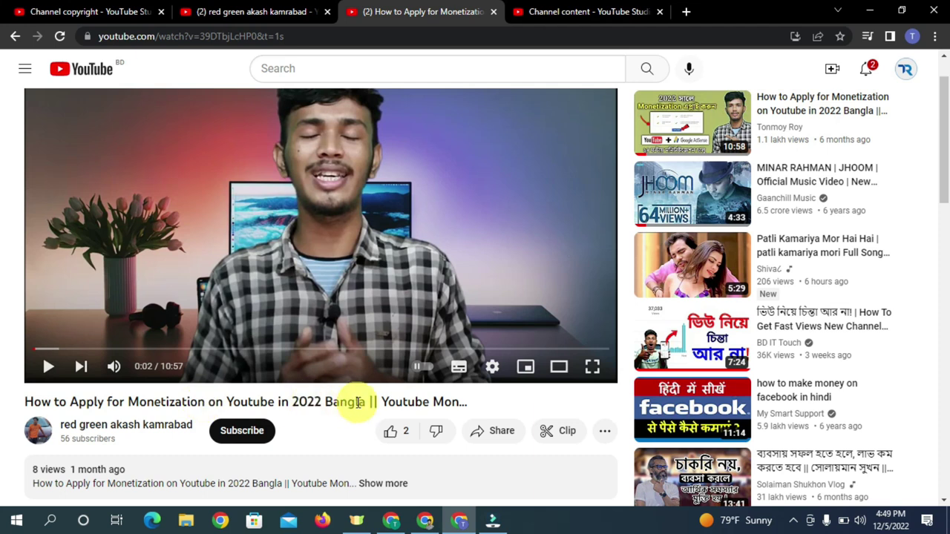
- Report the video as infringing my rights with the reason "Copyright issue" and proceed to the copyright removal help page
left_click(606, 431)
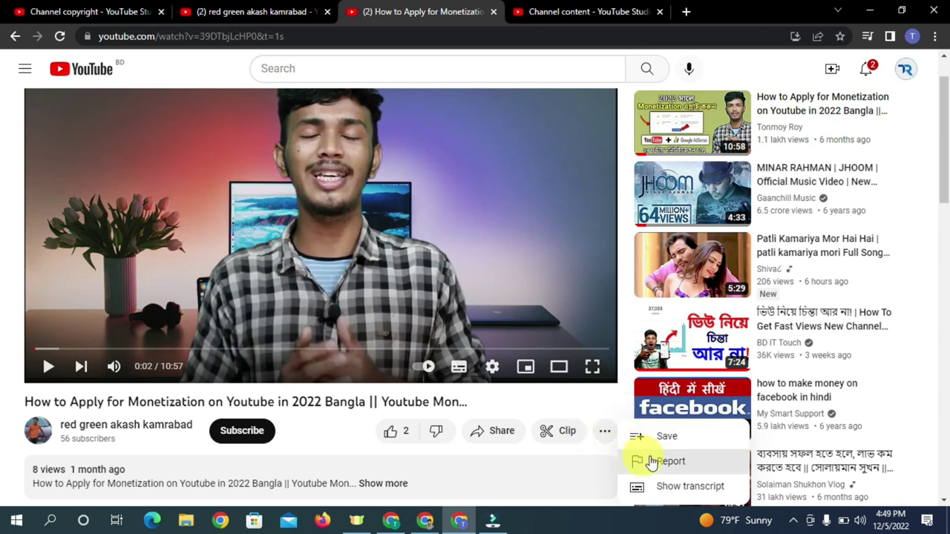
left_click(676, 462)
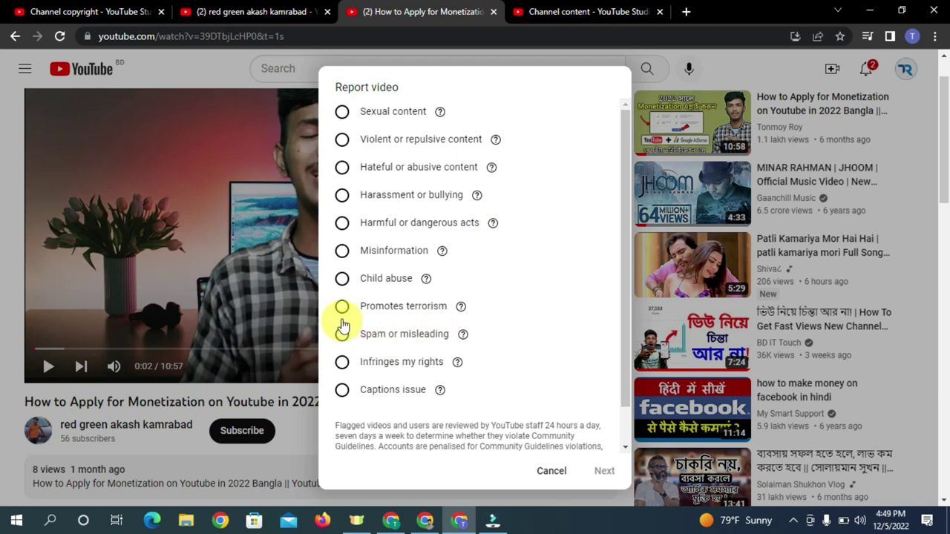
left_click(353, 367)
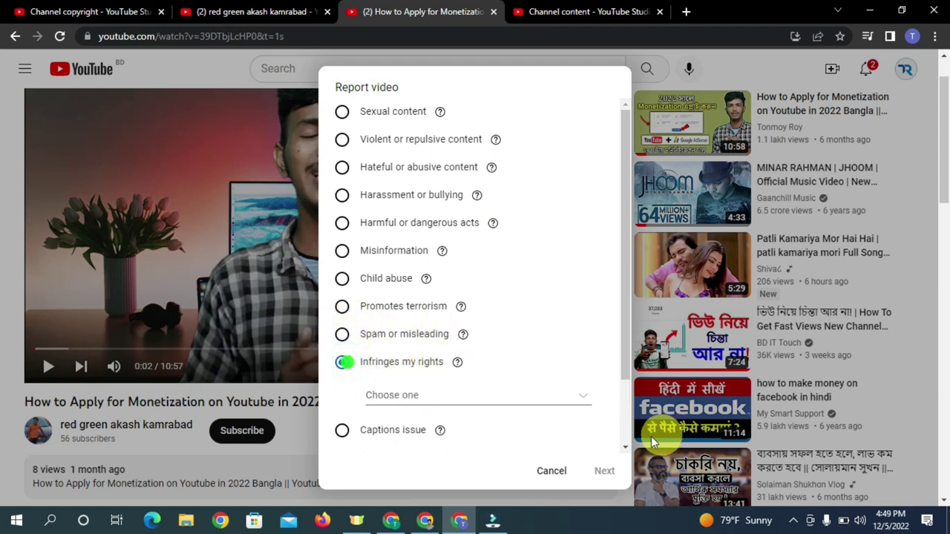
left_click(575, 394)
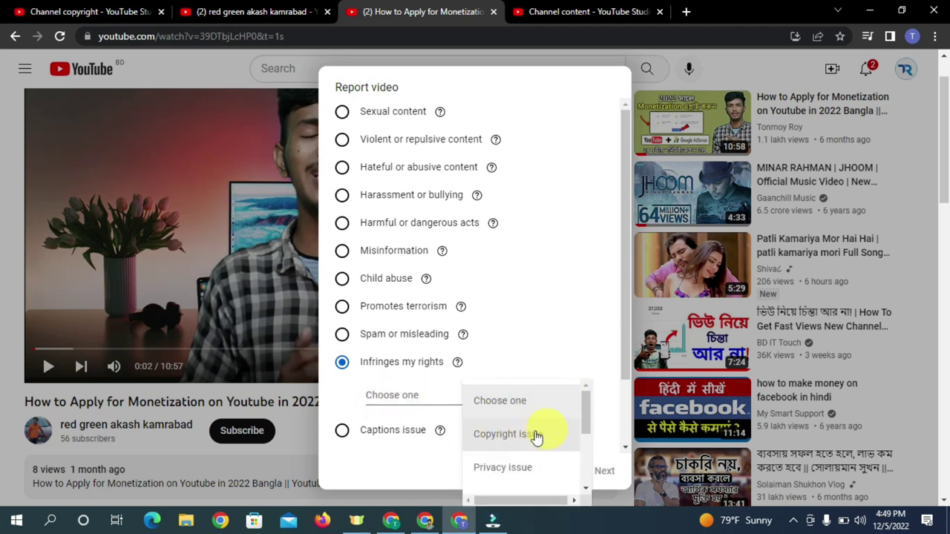
left_click(524, 440)
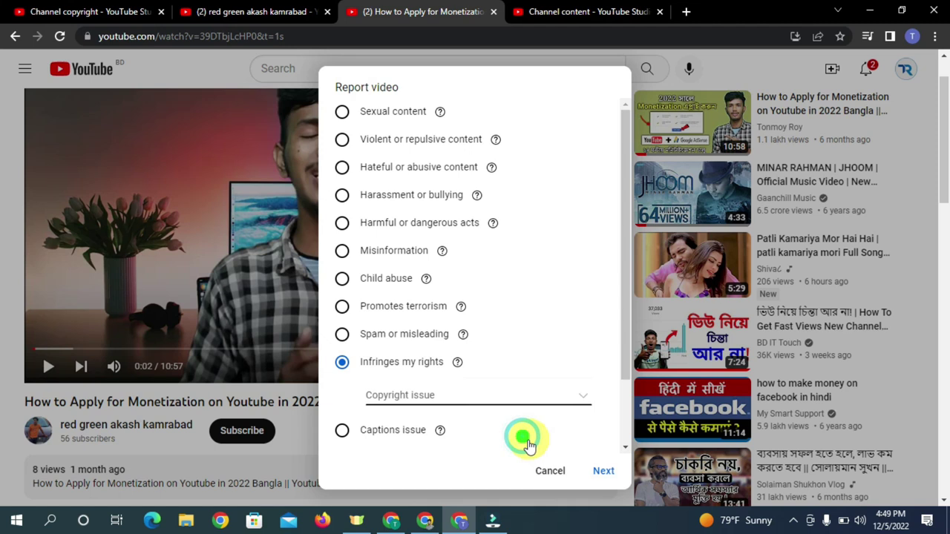
left_click(604, 472)
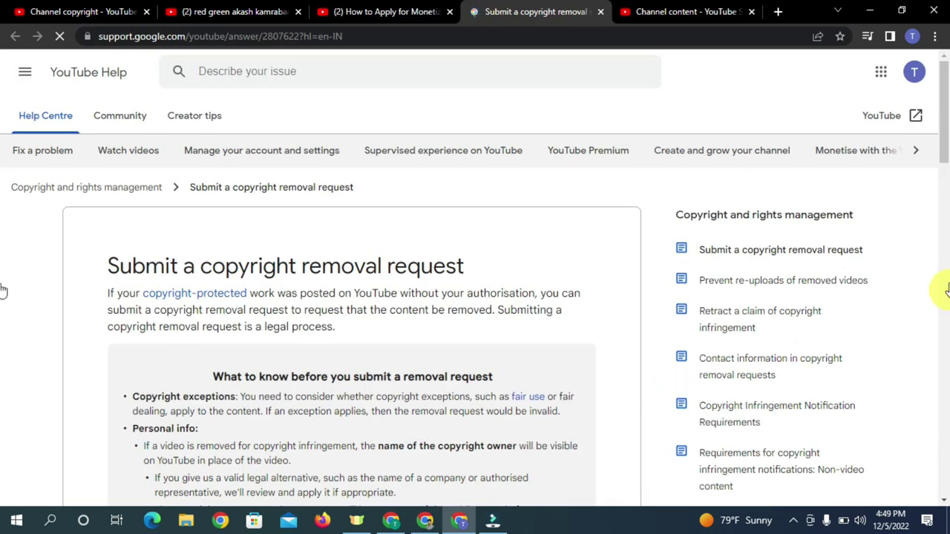
- Open the copyright removal request webform from the help article and look over its sections
scroll(946, 148, "down", 1)
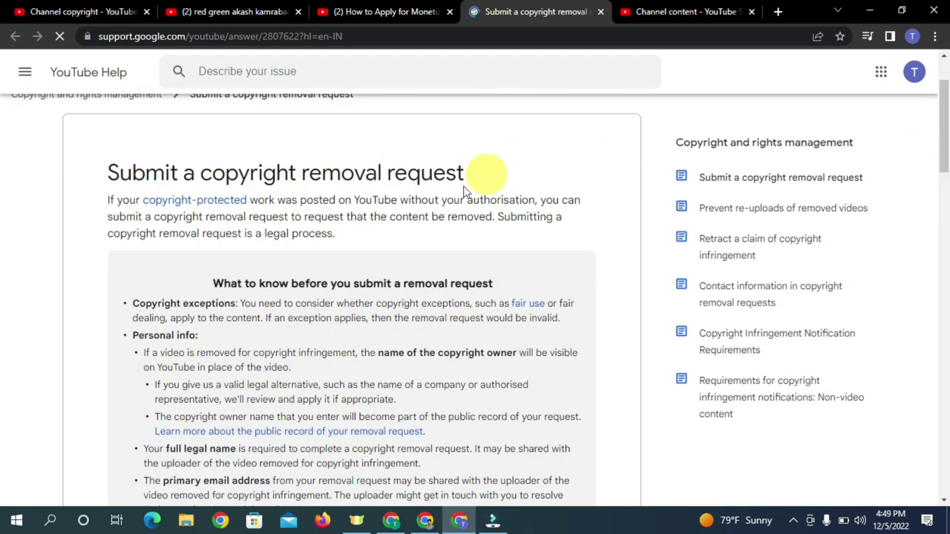
left_click_drag(946, 159, 944, 273)
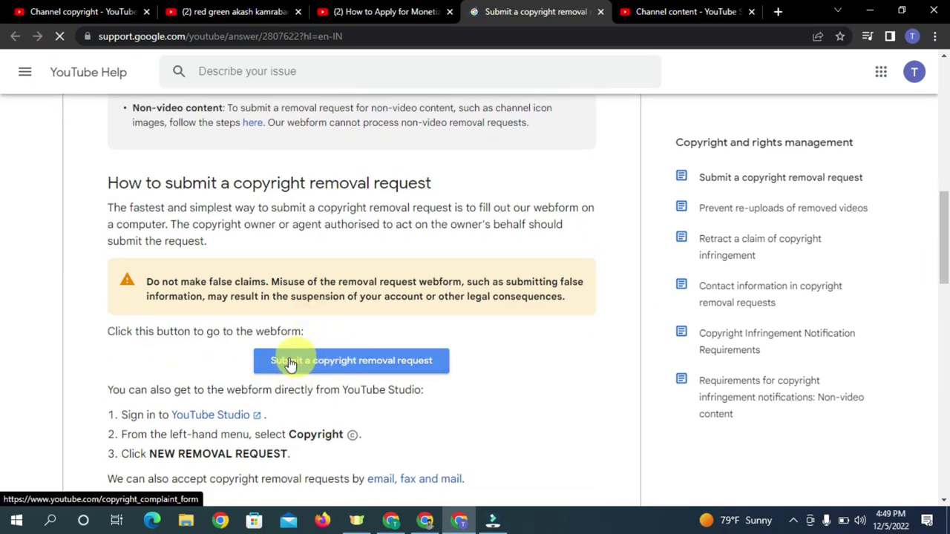
left_click(370, 367)
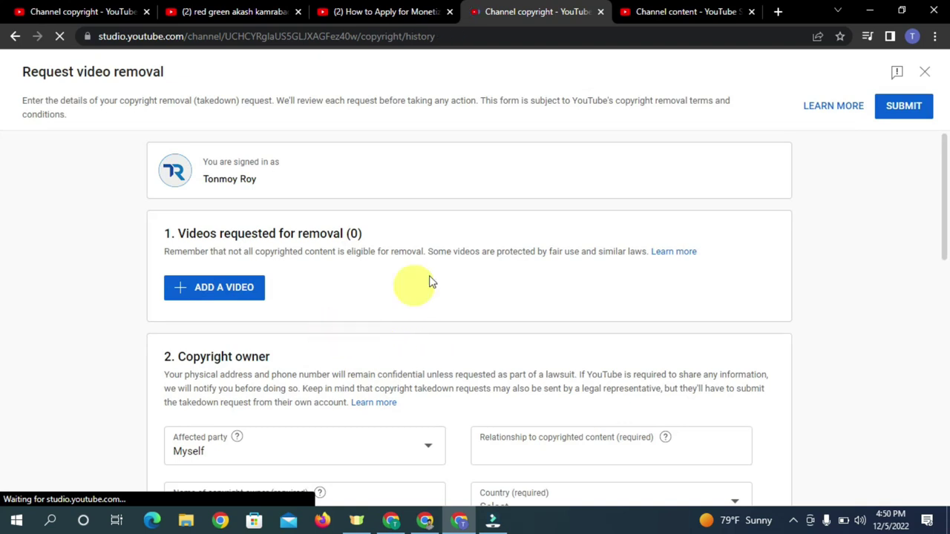
left_click_drag(944, 234, 944, 276)
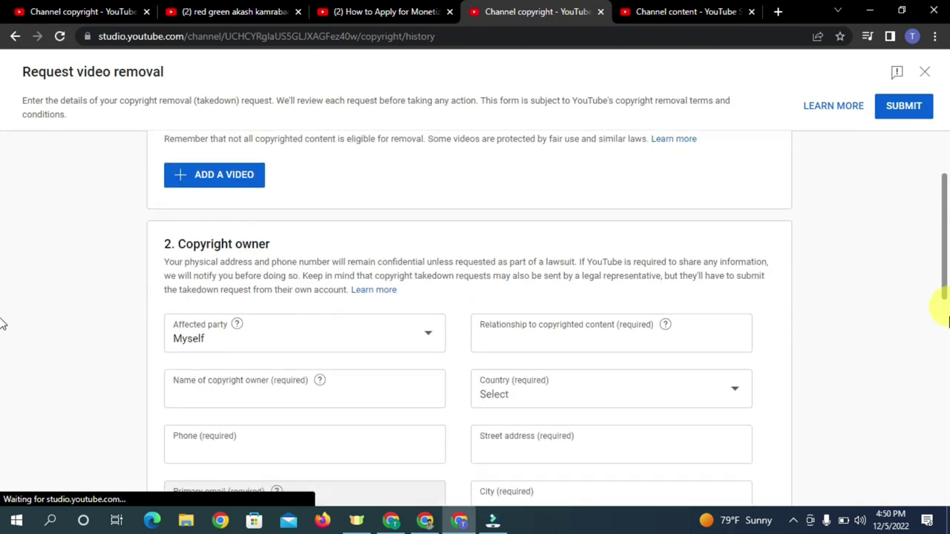
scroll(327, 297, "down", 1)
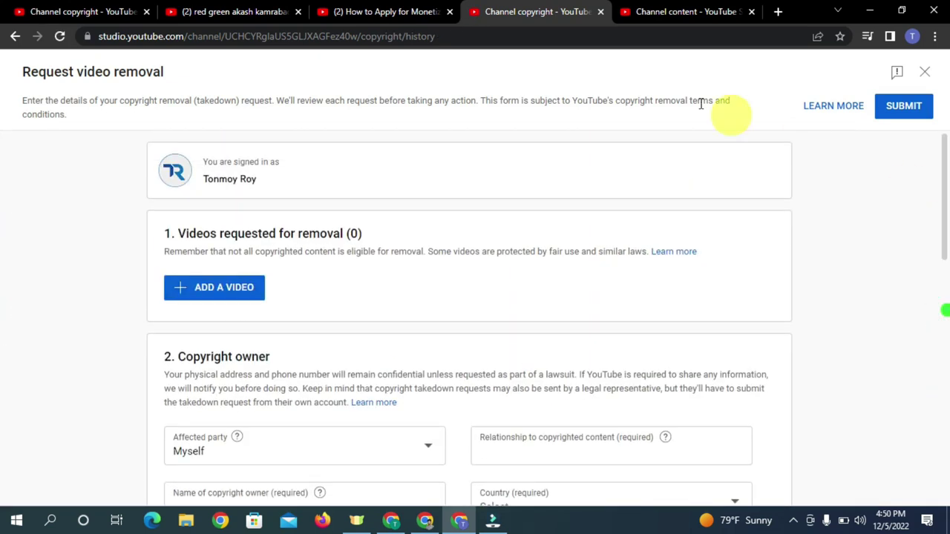
left_click(685, 10)
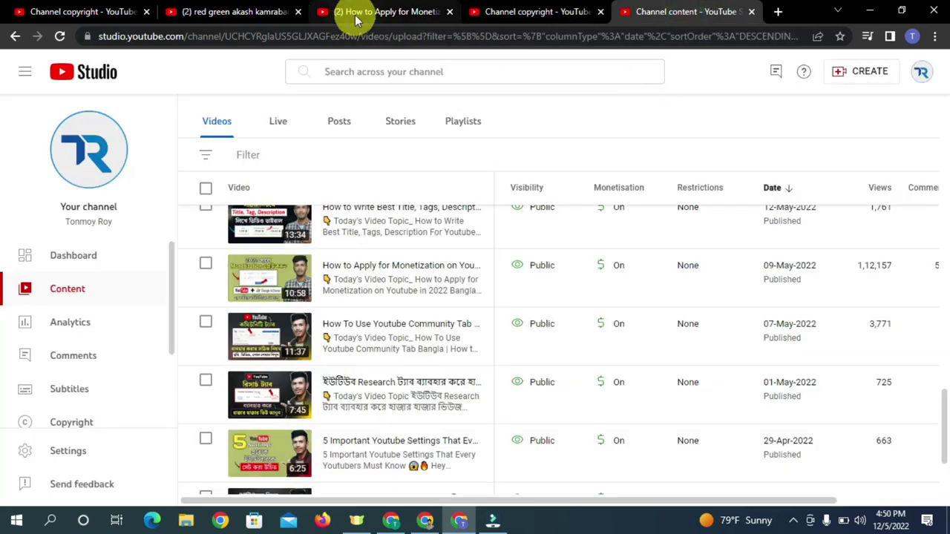
left_click(236, 11)
left_click(115, 10)
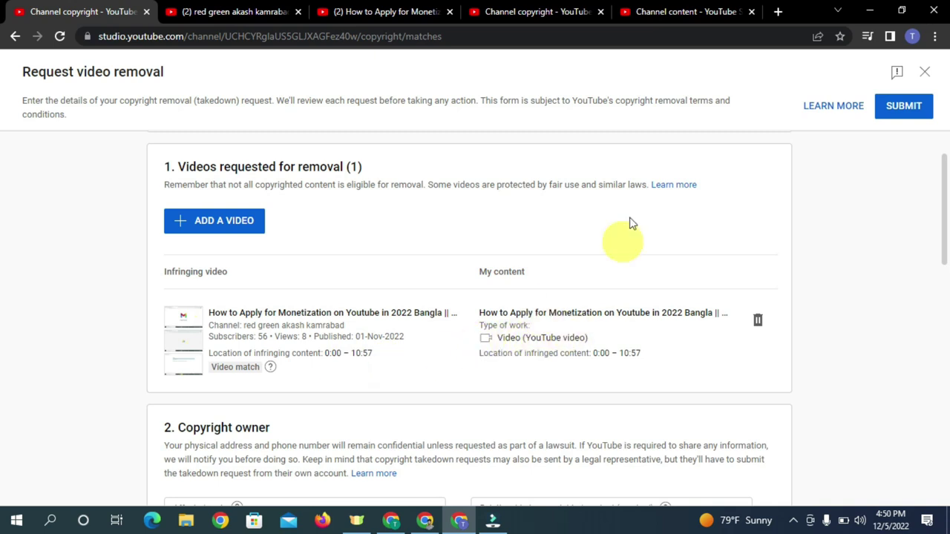
left_click(677, 10)
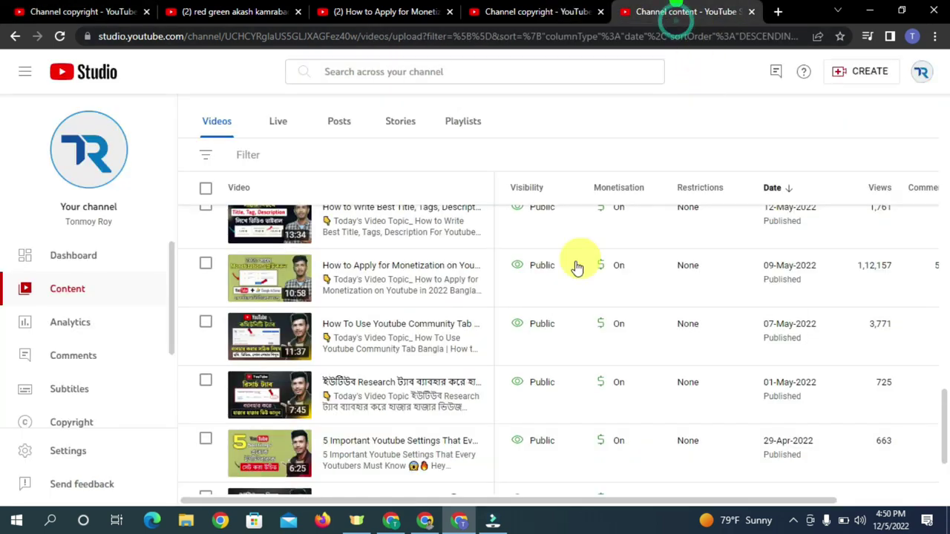
- Add a video to the blank removal request, with type of work Video and subcategory "From my YouTube channel"
left_click(538, 12)
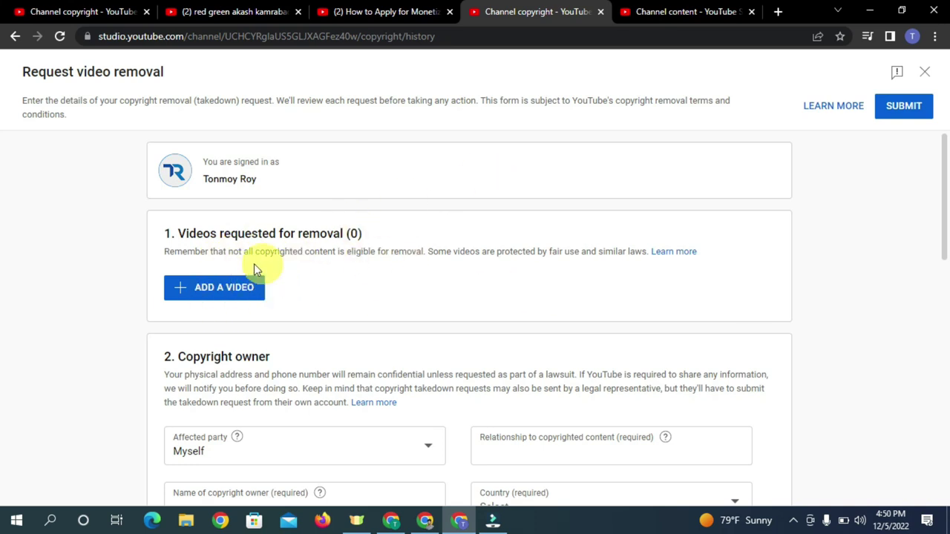
left_click(214, 286)
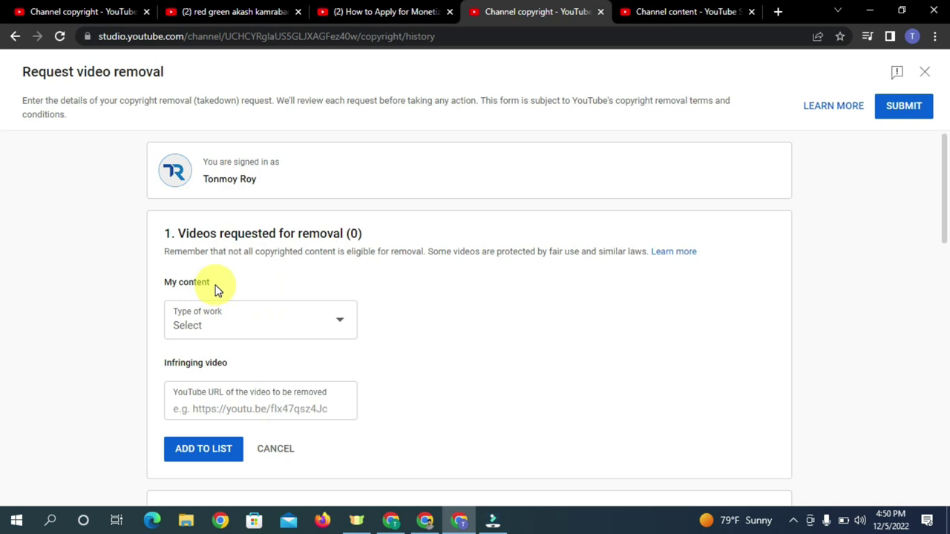
left_click(322, 321)
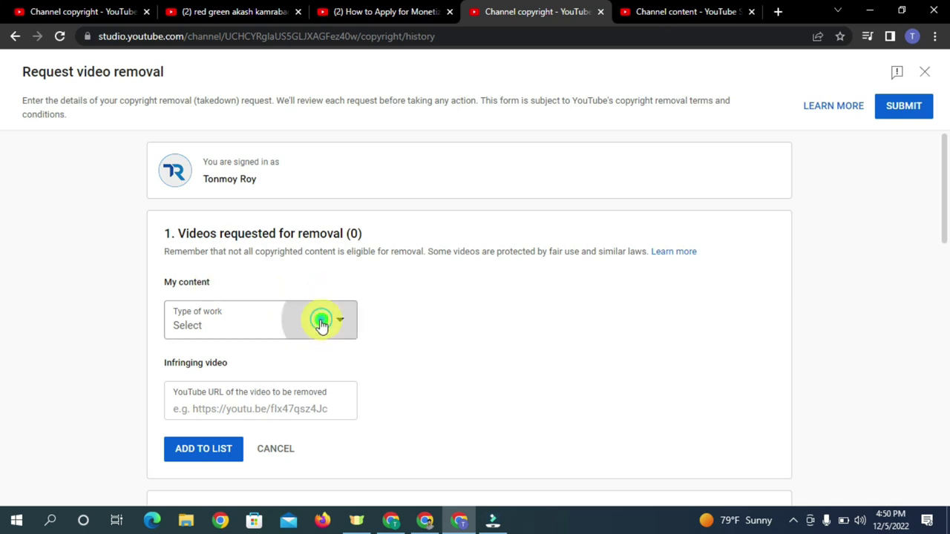
left_click(413, 289)
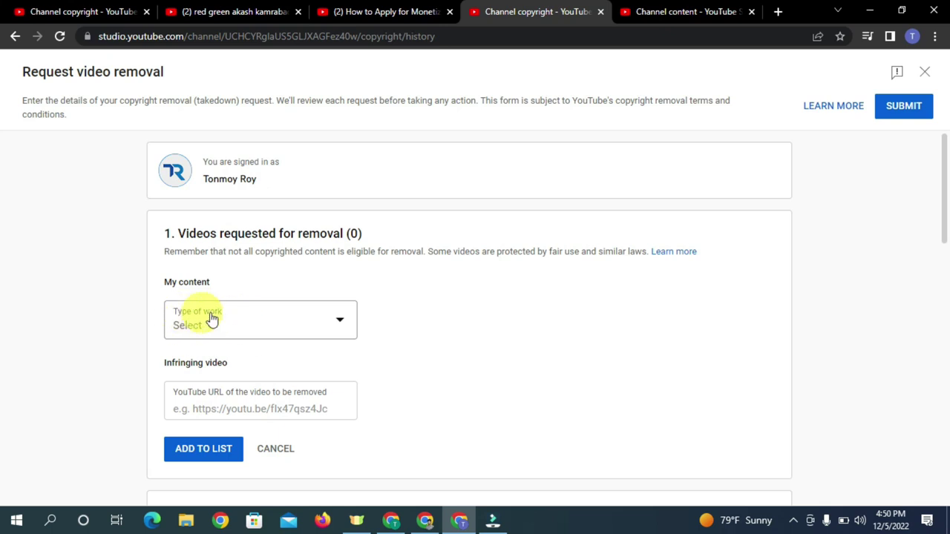
left_click(329, 318)
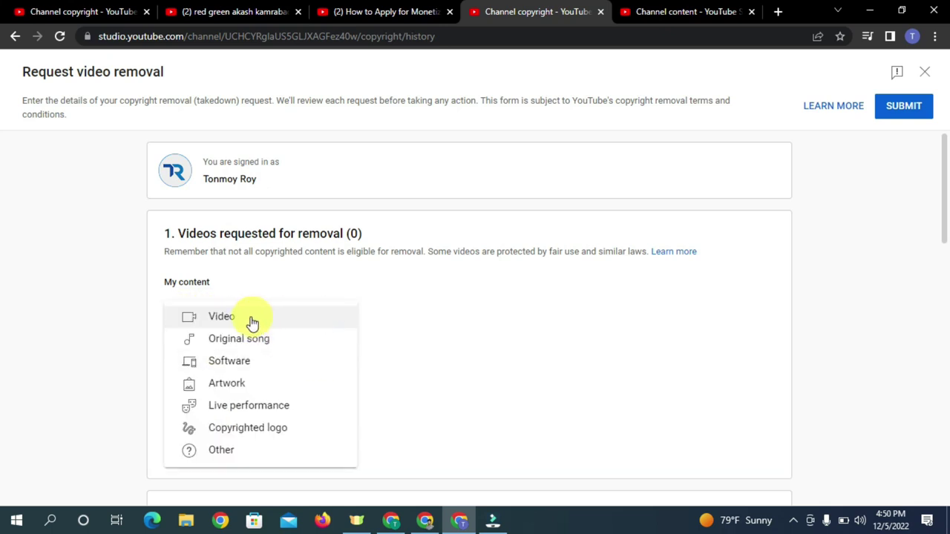
left_click(252, 321)
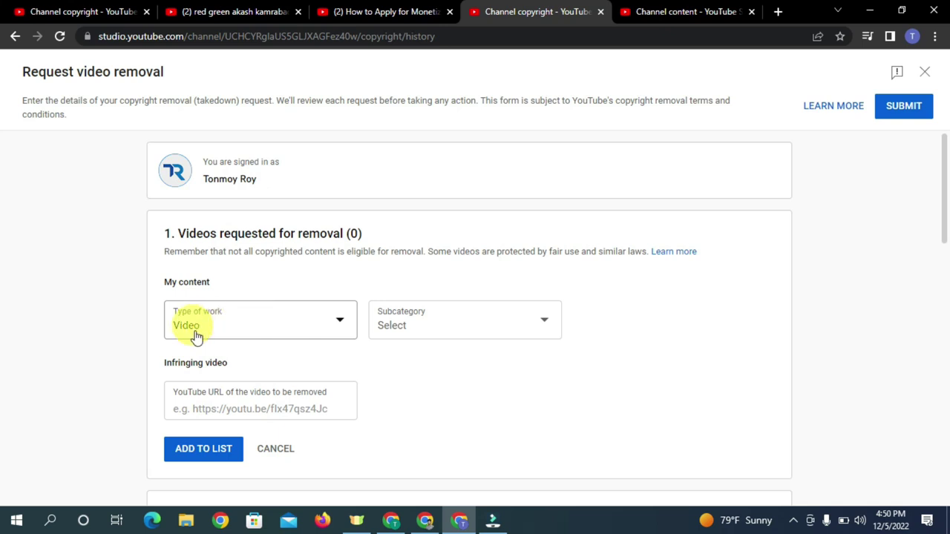
left_click(469, 324)
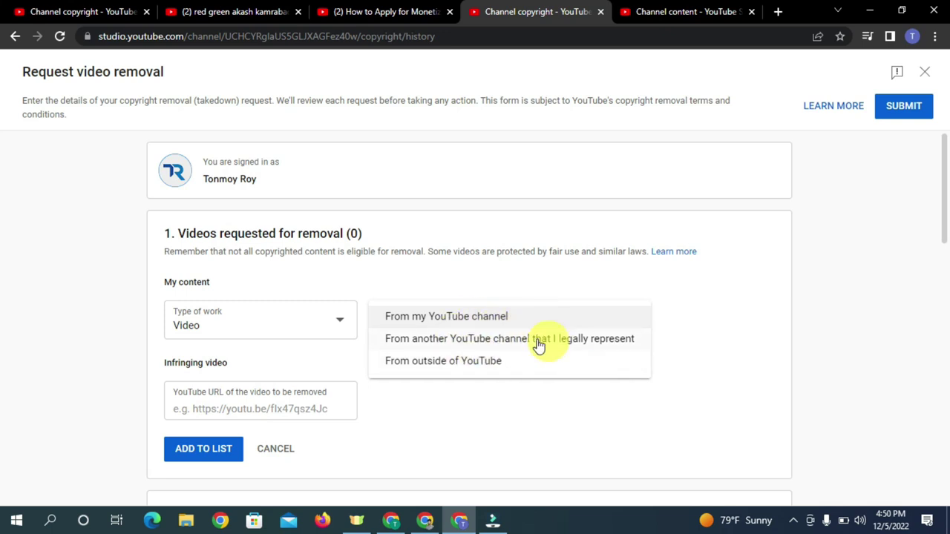
left_click(473, 325)
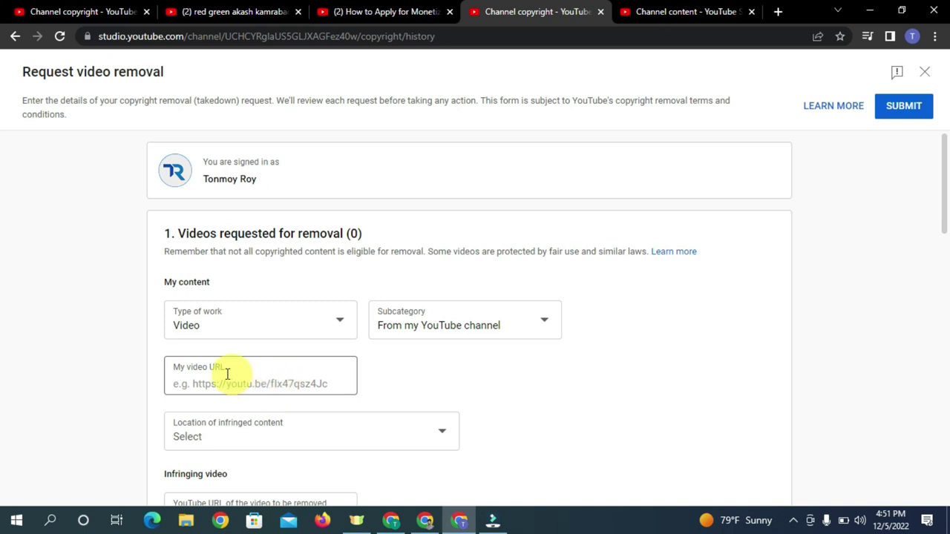
- Copy the shareable link of the original "How to Apply for Monetization" video from the channel content list
left_click_drag(227, 367, 180, 364)
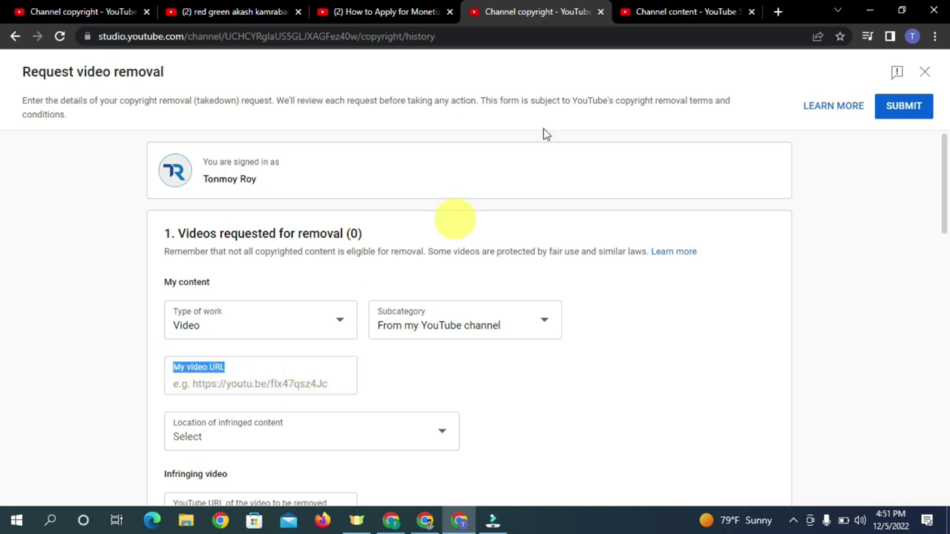
left_click(667, 18)
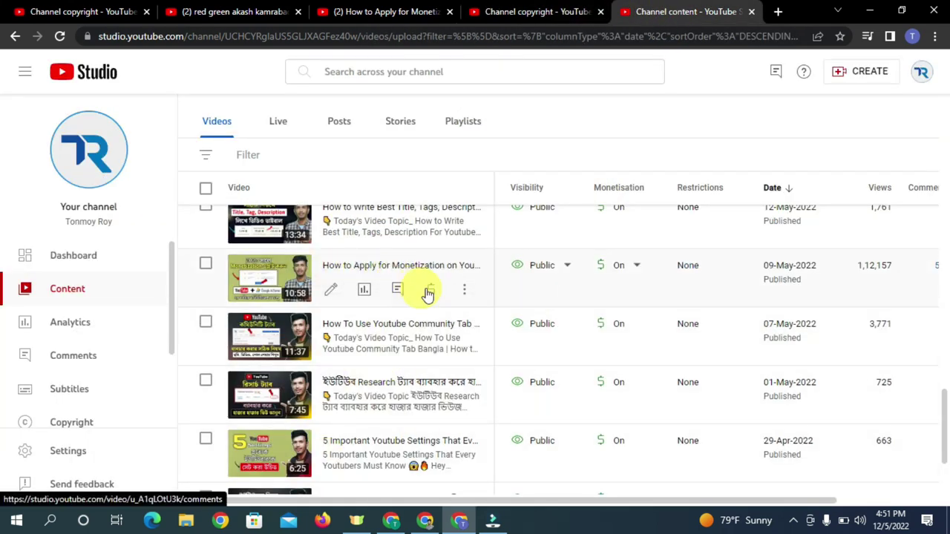
left_click(467, 289)
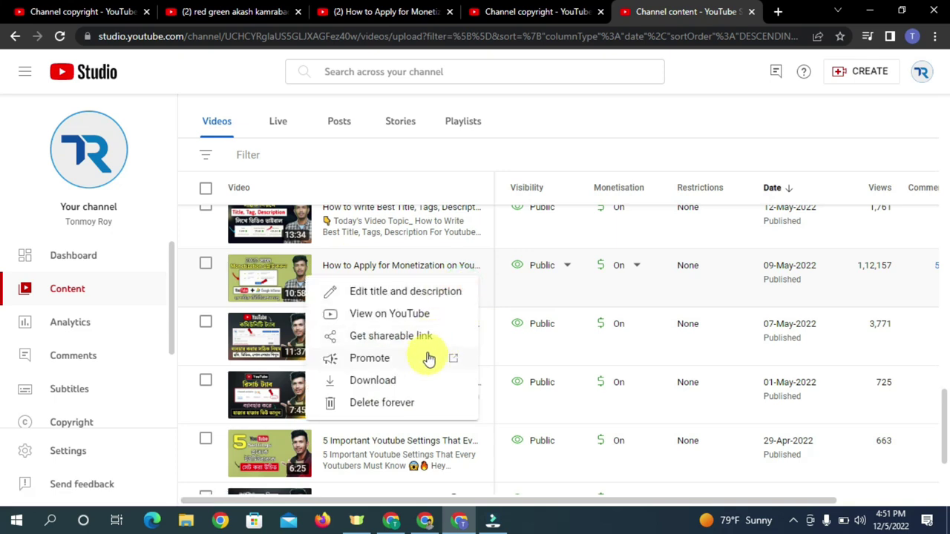
left_click(390, 335)
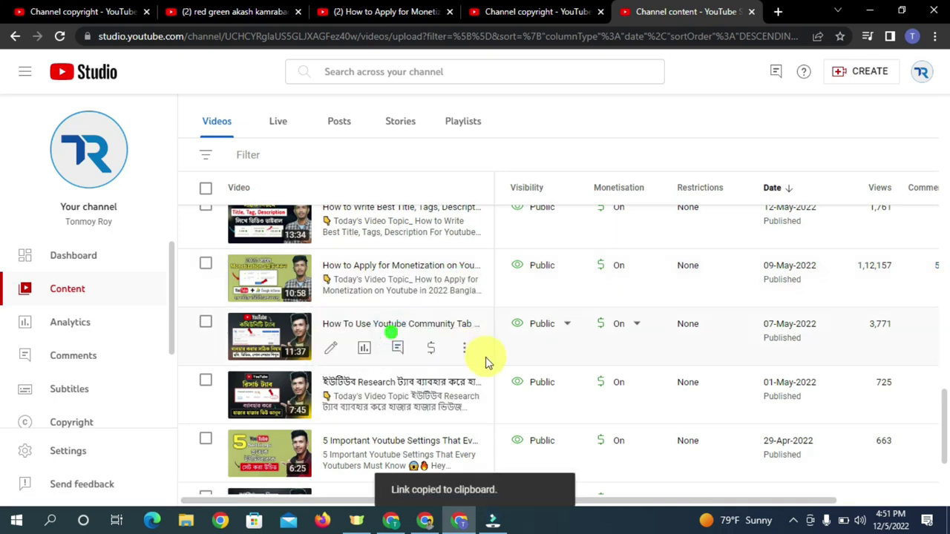
- Paste the copied link of the original video as my video URL in the new removal request
left_click(94, 16)
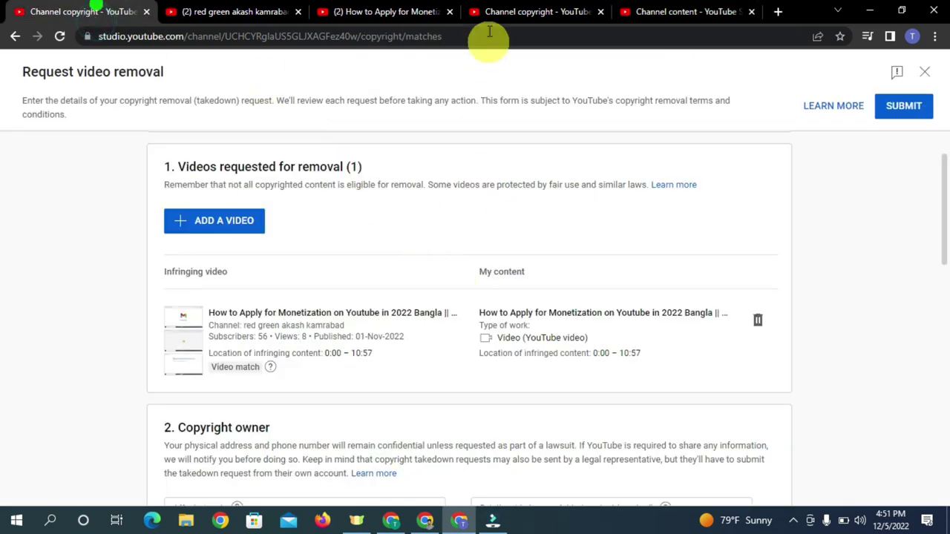
left_click(505, 12)
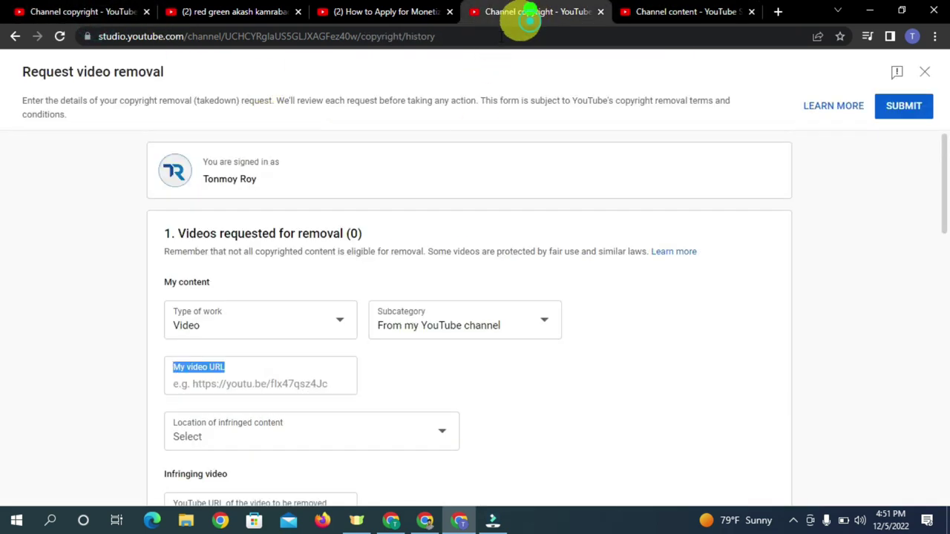
left_click(395, 14)
left_click(694, 13)
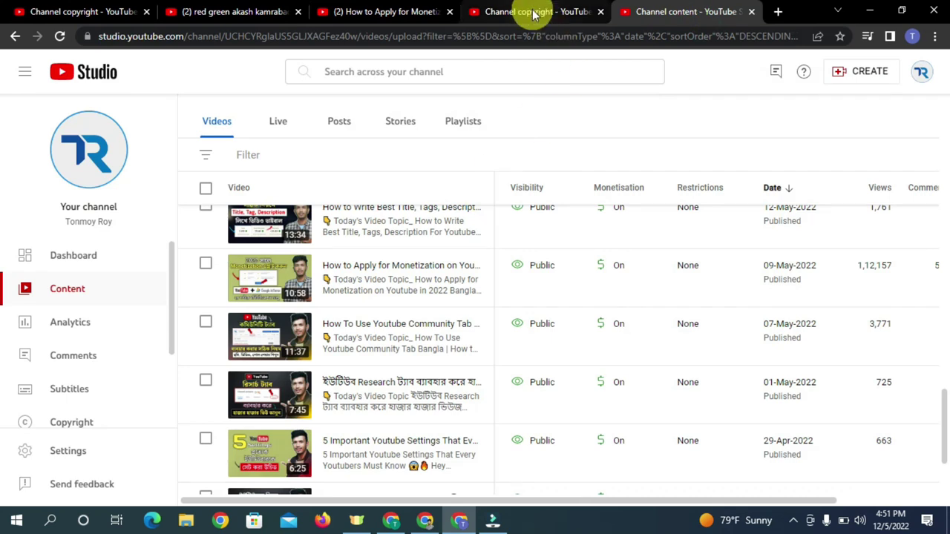
left_click(483, 15)
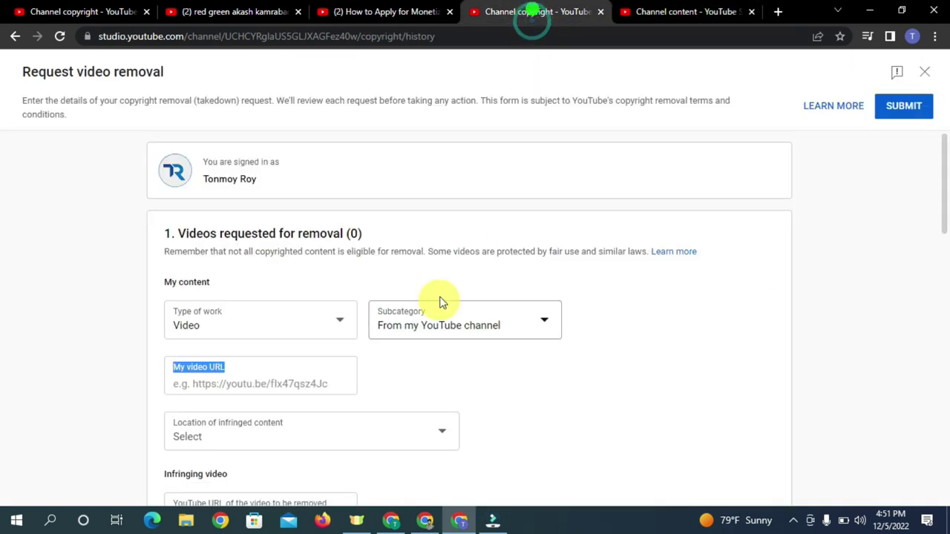
right_click(191, 386)
left_click(242, 275)
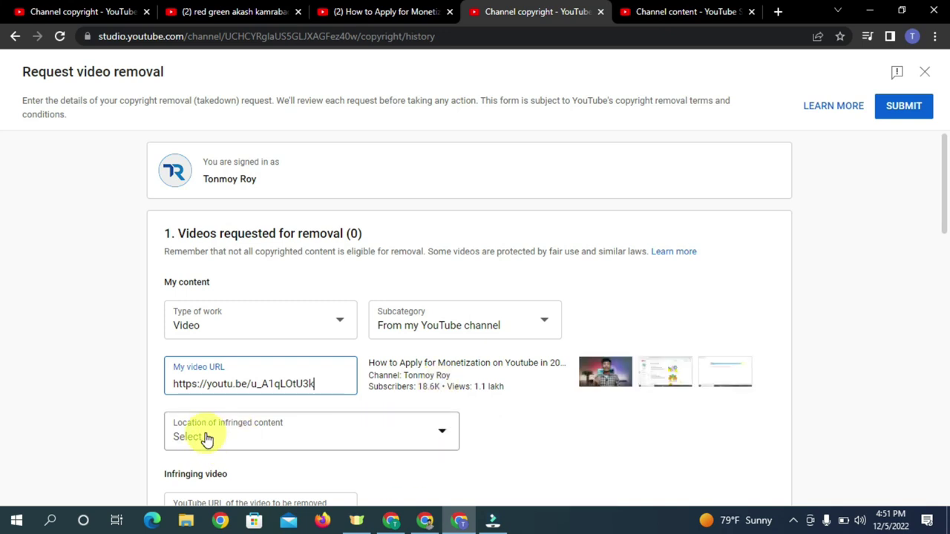
- Set the location of the infringed content in the original video to Entire video
left_click(387, 439)
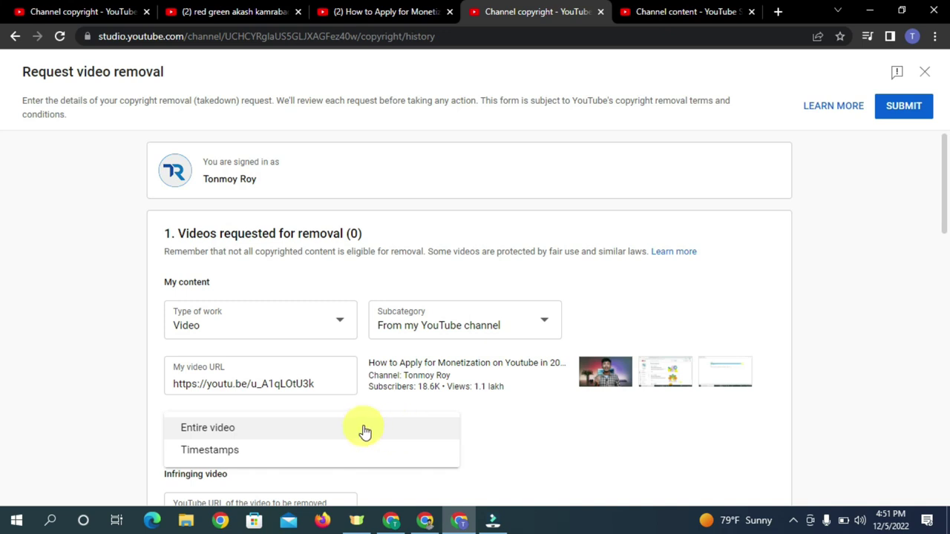
left_click(225, 435)
scroll(946, 249, "down", 2)
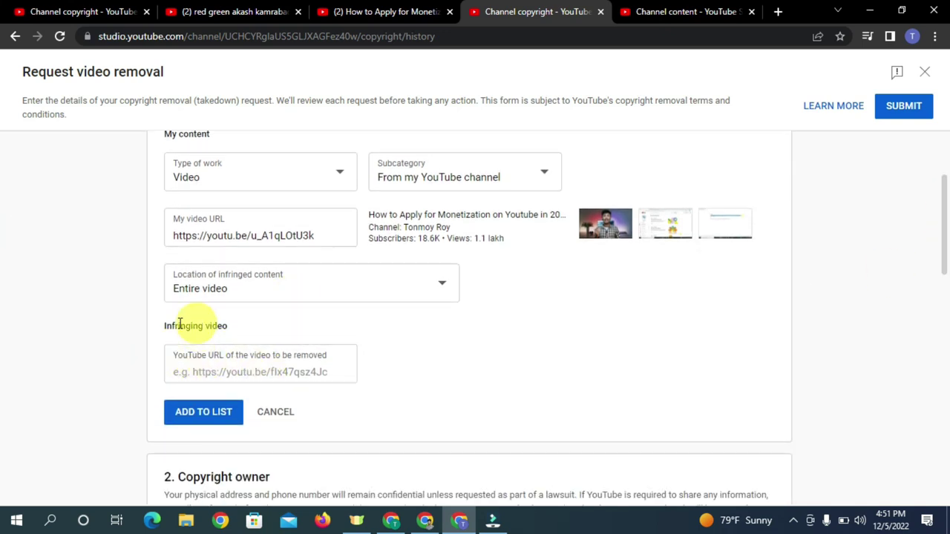
- Copy the share link of the re-uploaded "How to Apply for Monetization" video from its watch page for the infringing video field
left_click_drag(189, 329, 267, 333)
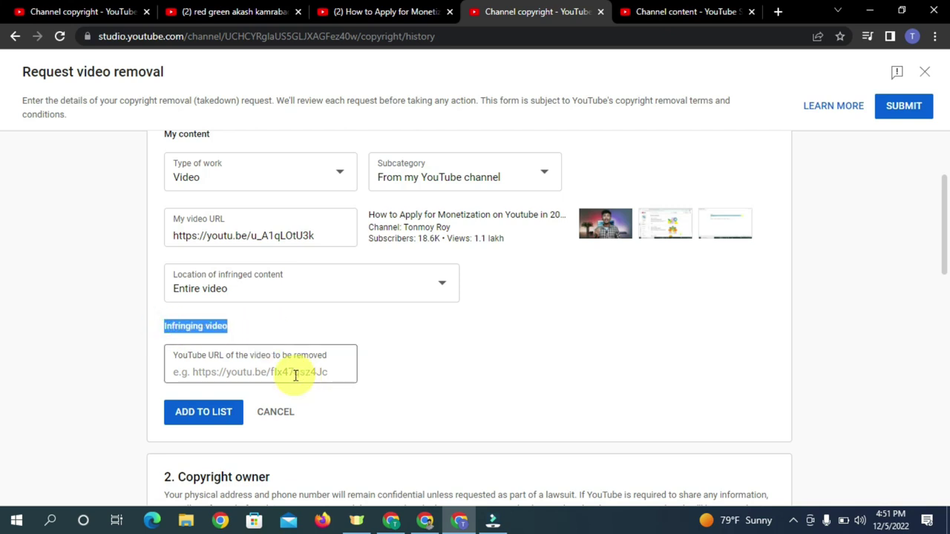
left_click(227, 371)
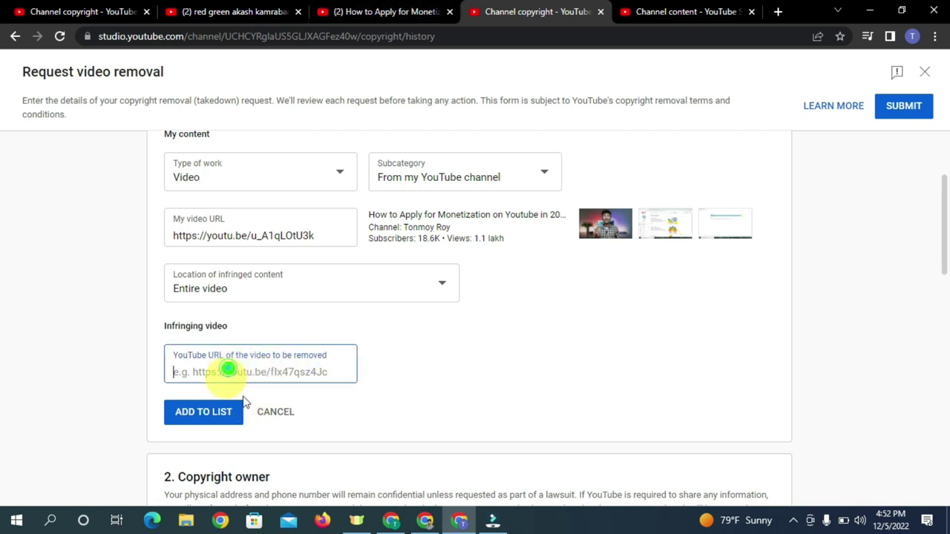
left_click(377, 20)
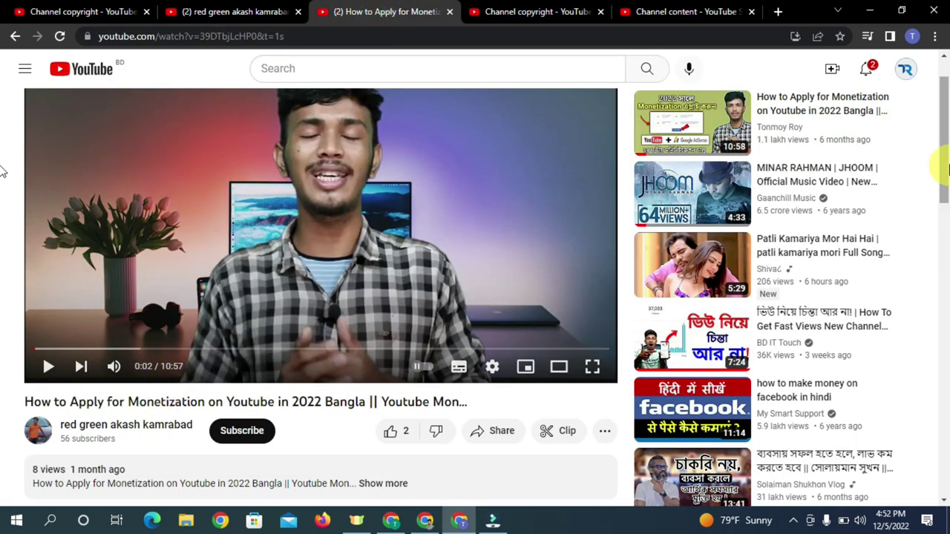
scroll(2, 167, "down", 2)
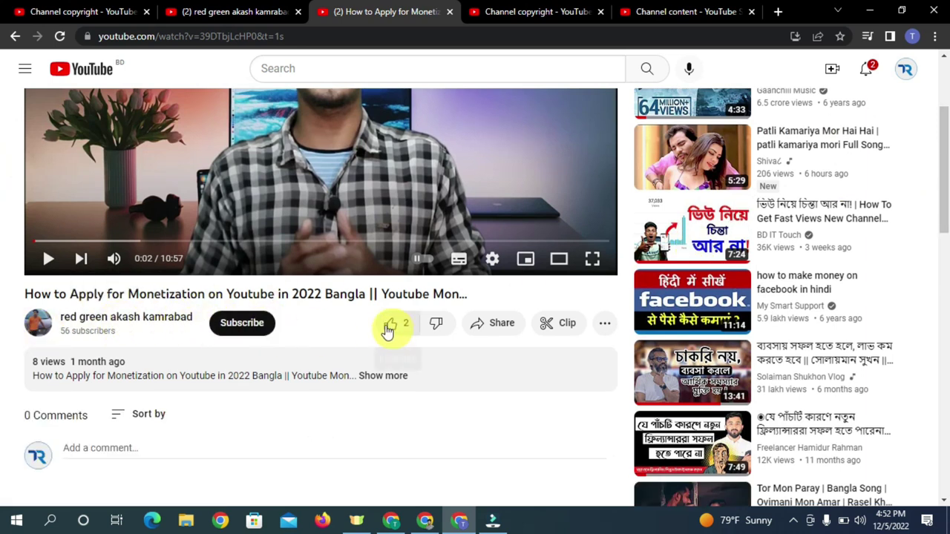
left_click(484, 330)
left_click(609, 355)
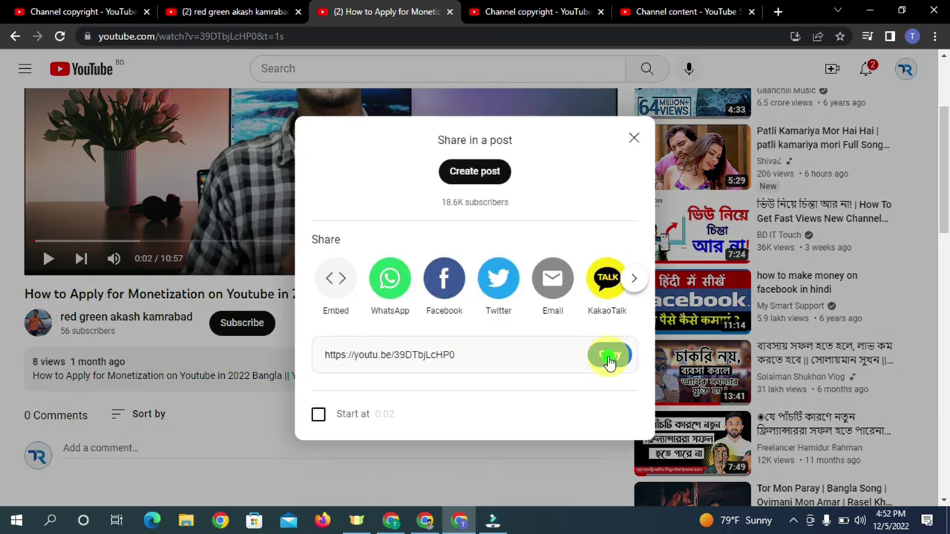
- Paste the copied link of the re-upload as the YouTube URL of the video to be removed
left_click(123, 12)
left_click(182, 13)
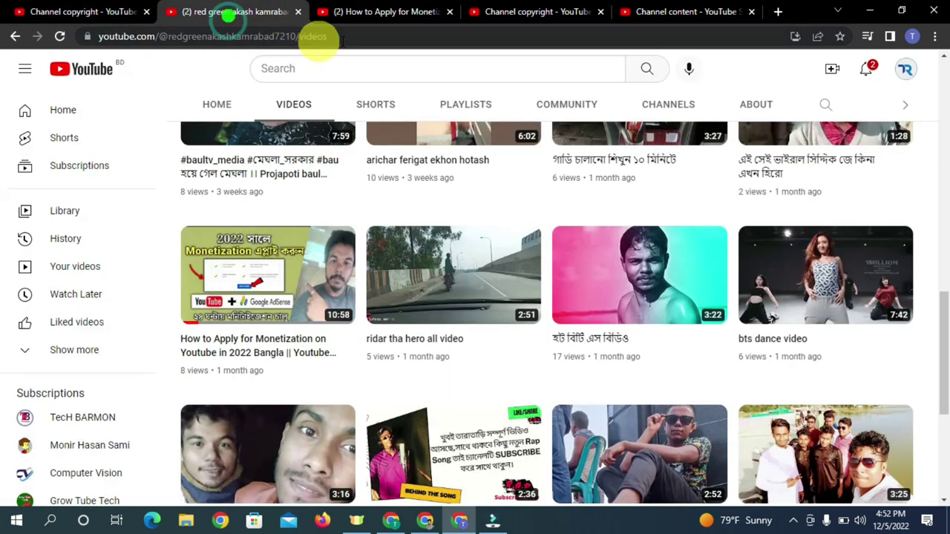
left_click(524, 15)
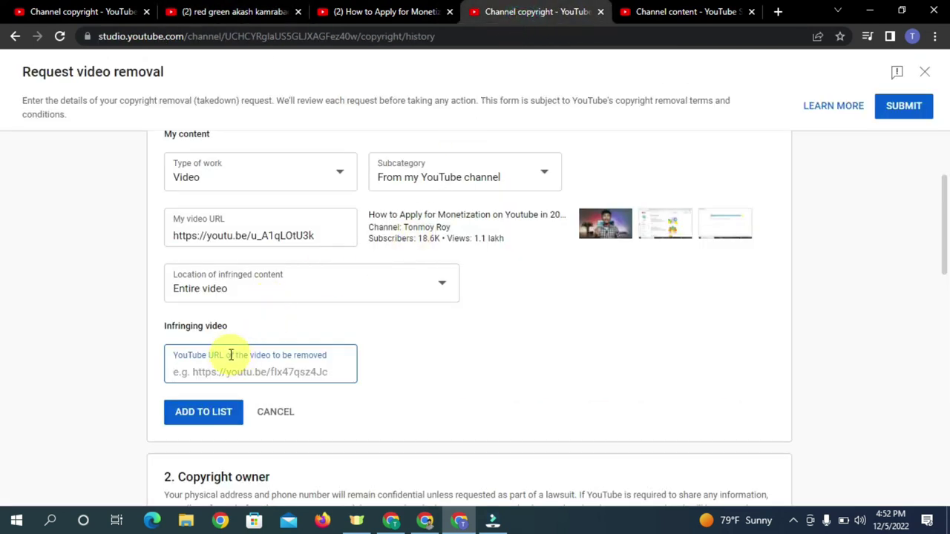
right_click(229, 369)
left_click(282, 274)
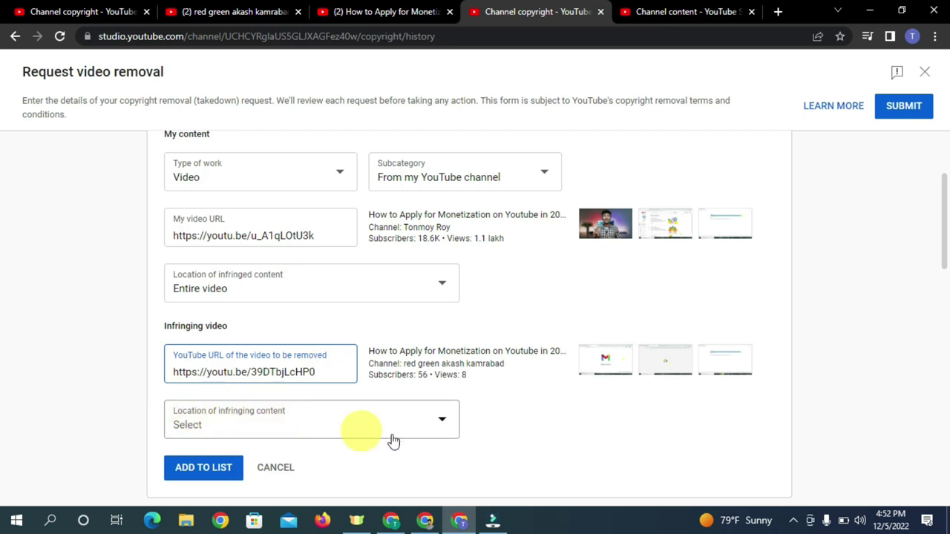
- Set the location of the infringing content to Entire video and add the video to the removal list
left_click(422, 421)
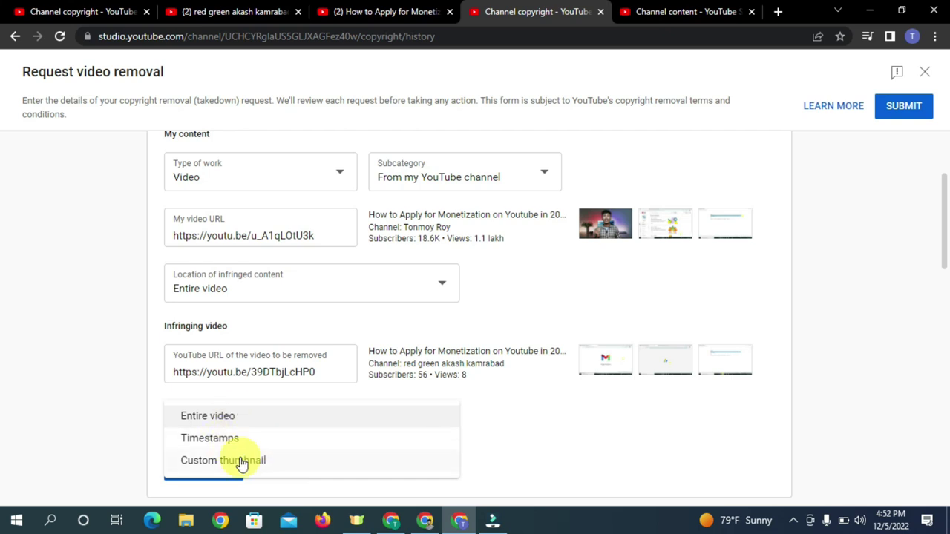
left_click(221, 418)
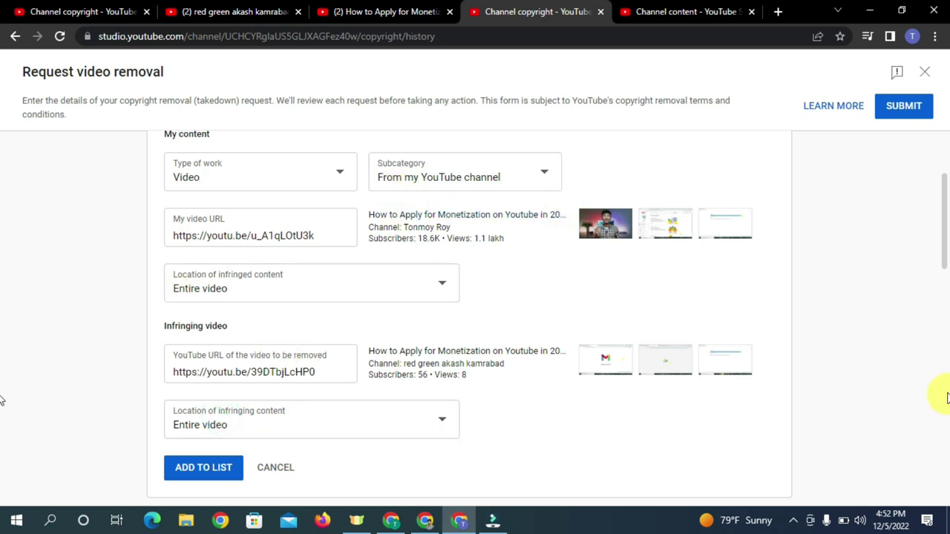
left_click_drag(944, 251, 944, 300)
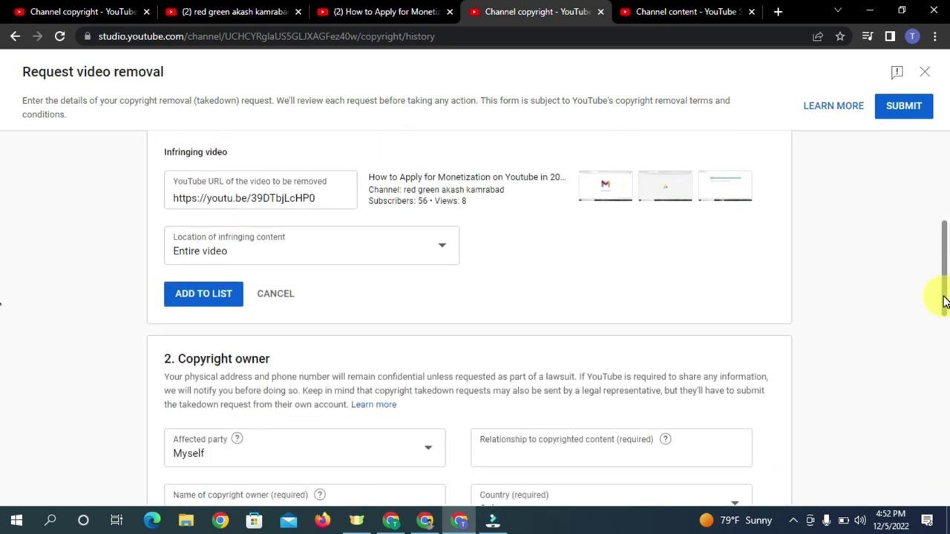
left_click(208, 297)
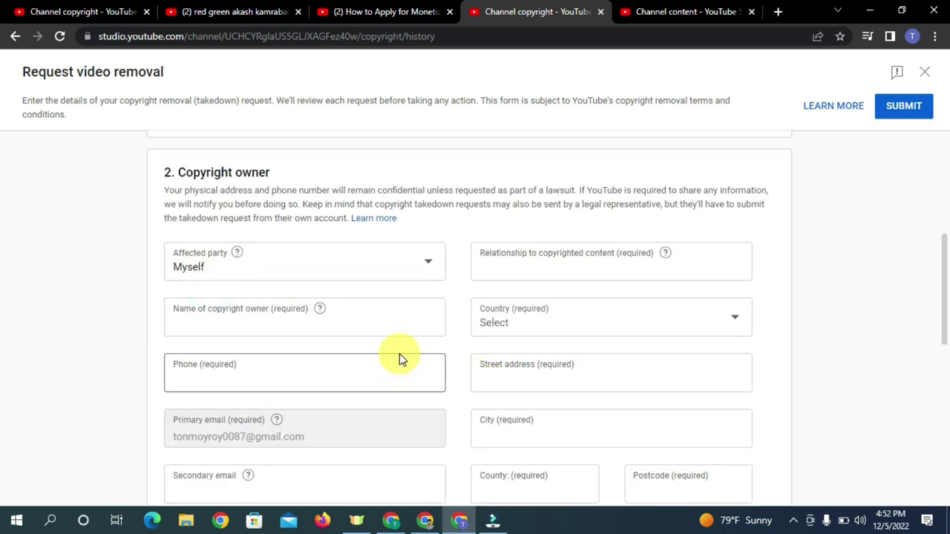
- Review the manually added entry in the removal list and compare it with the video-match request open in the other tab
left_click_drag(943, 297, 937, 259)
left_click(380, 12)
left_click(222, 12)
left_click(549, 11)
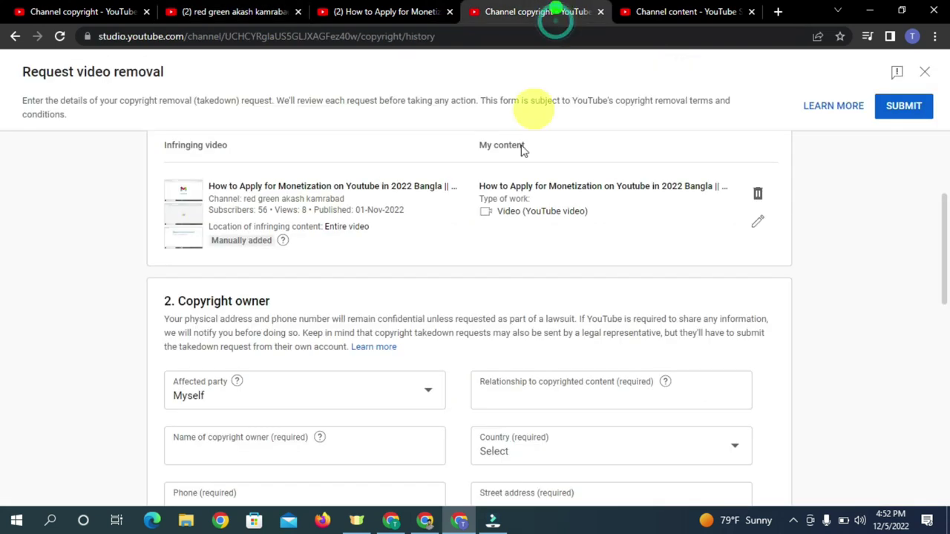
left_click_drag(943, 254, 739, 225)
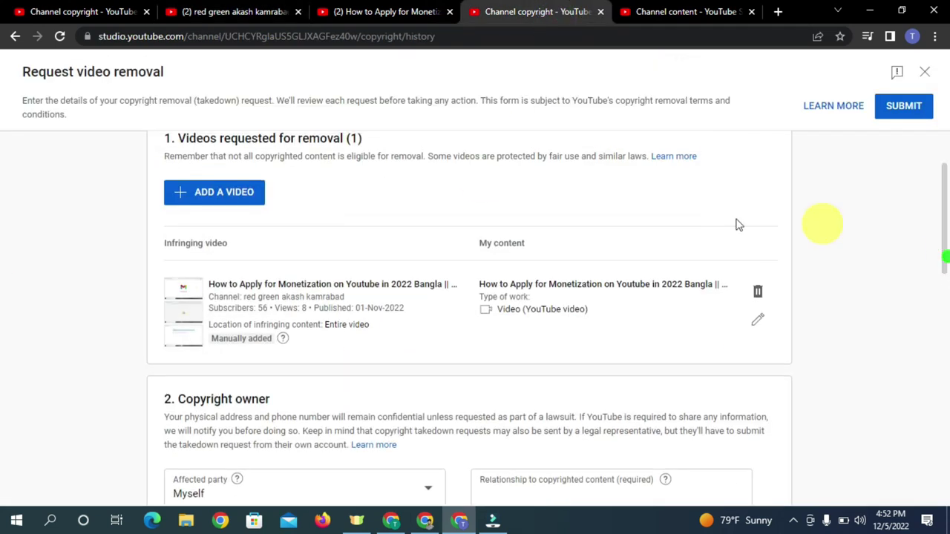
left_click(668, 11)
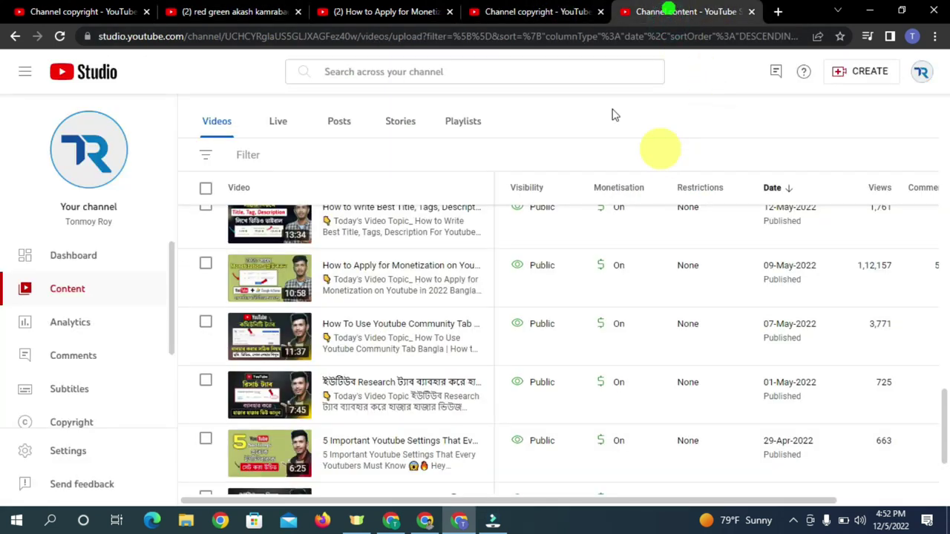
left_click(537, 11)
mouse_move(946, 241)
left_mouse_down()
mouse_move(944, 210)
mouse_move(944, 232)
left_mouse_up()
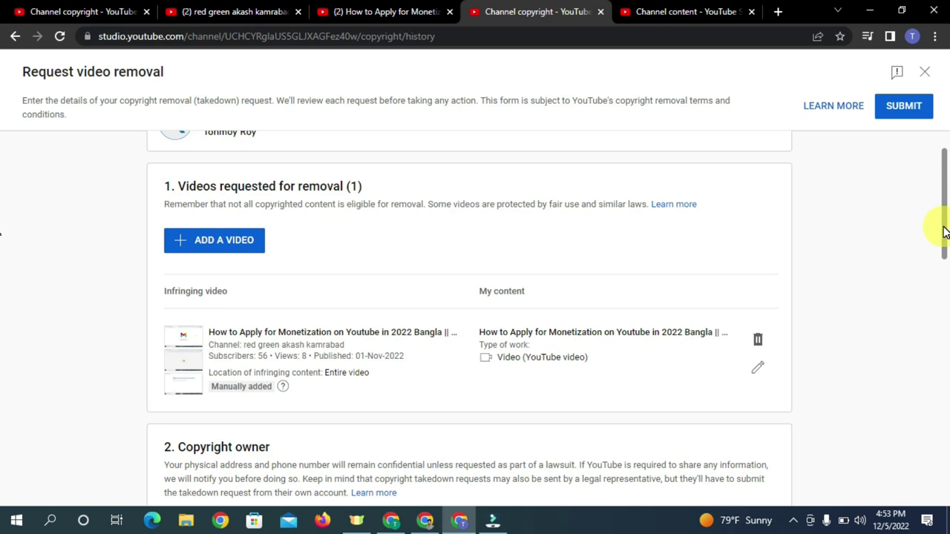
left_click(23, 9)
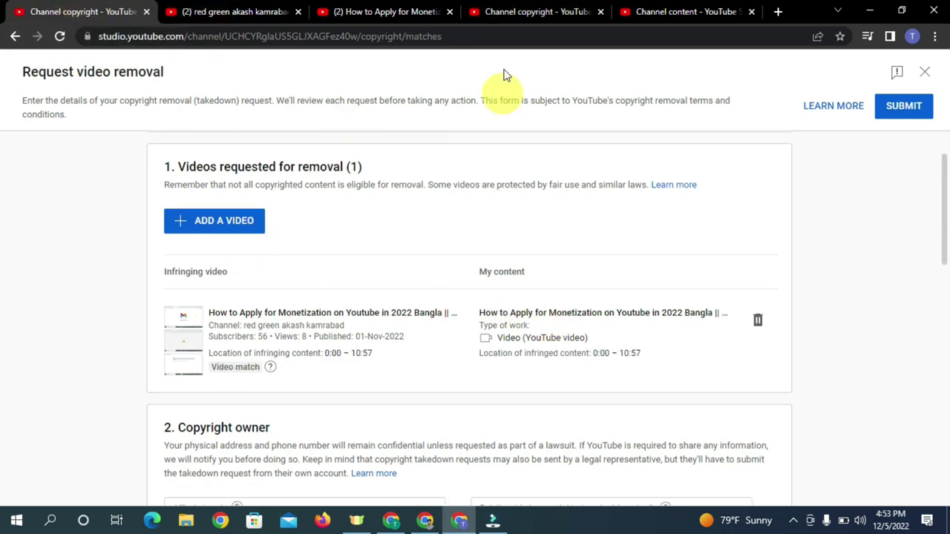
left_click(538, 11)
- In the copyright owner section, set the affected party to Myself and the relationship to the copyrighted content to Owner
left_click_drag(948, 237, 947, 312)
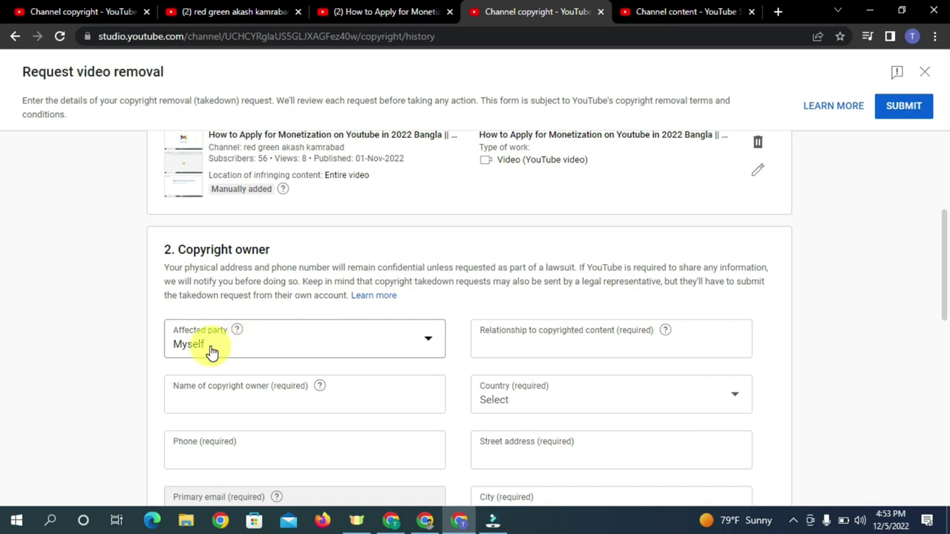
left_click(396, 354)
left_click(282, 341)
left_click(388, 354)
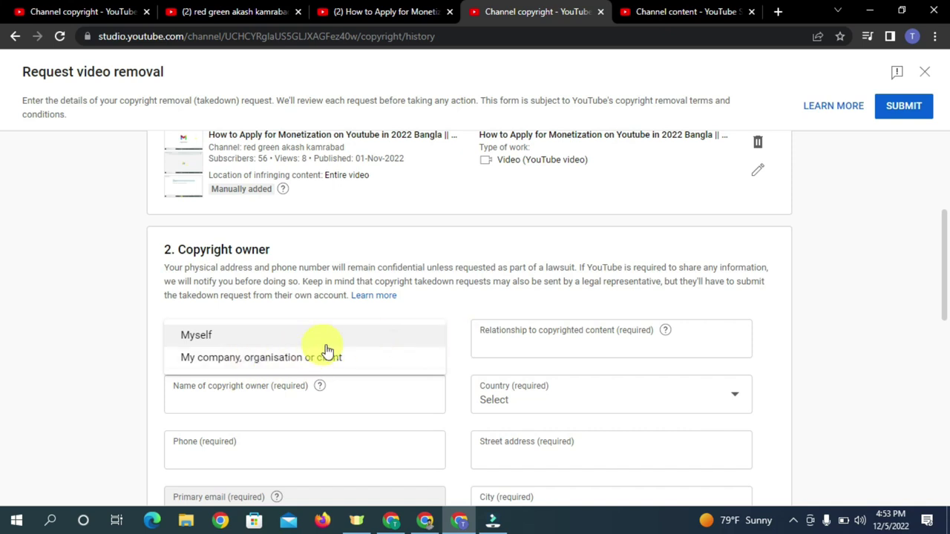
left_click(260, 335)
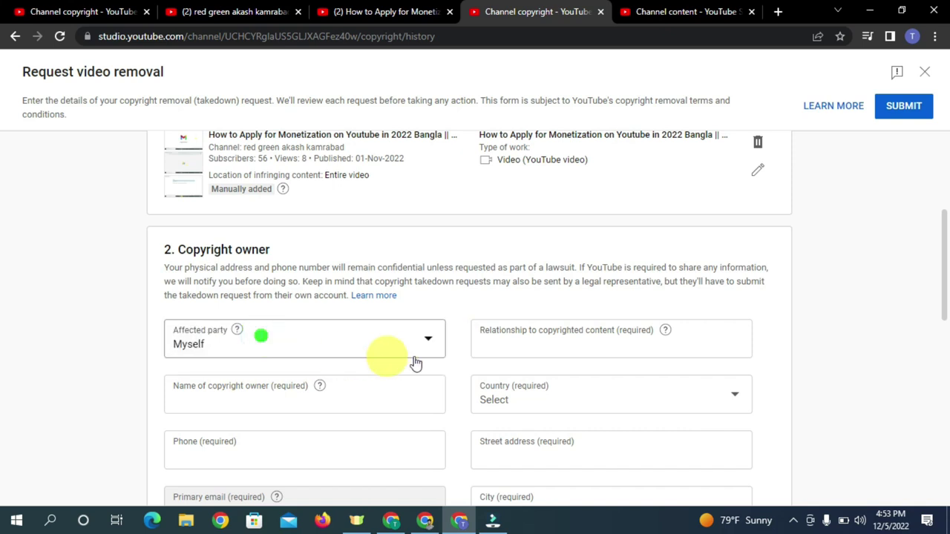
left_click(653, 354)
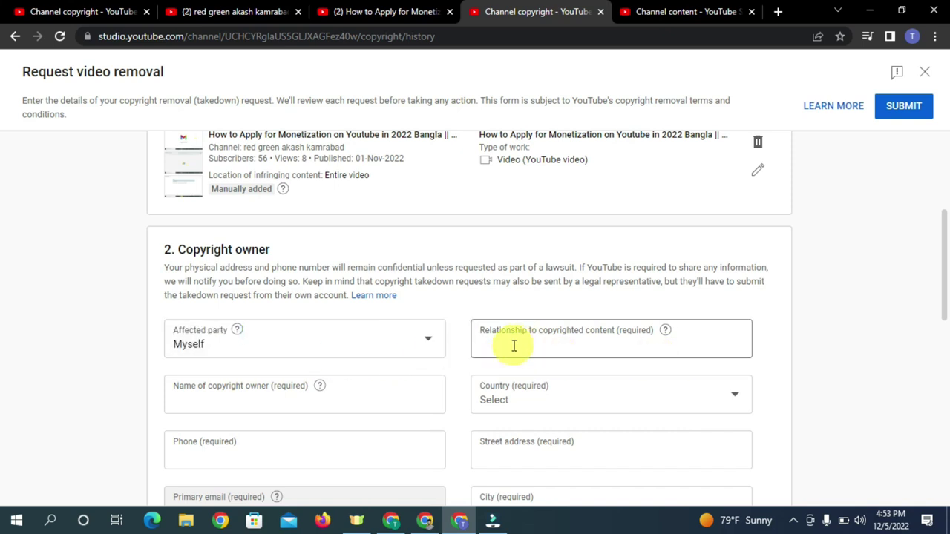
left_click(560, 344)
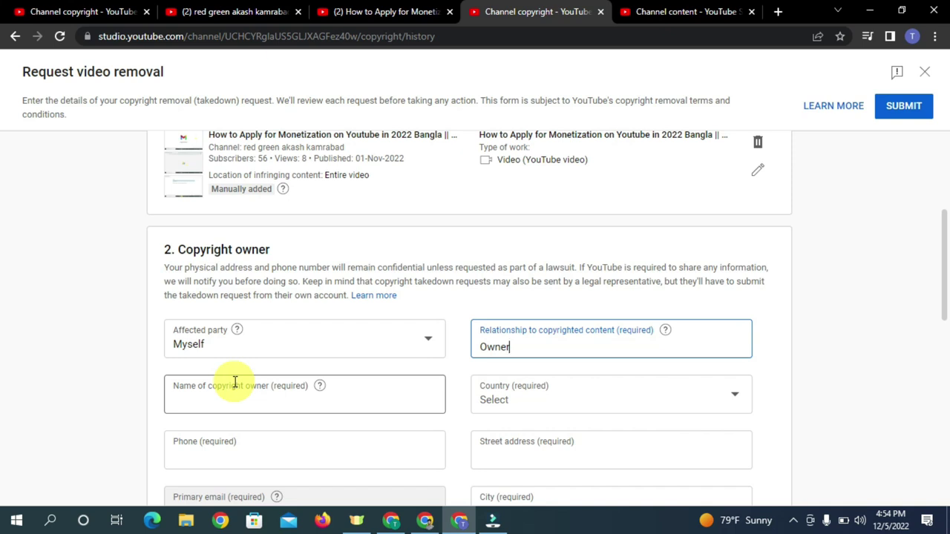
- Enter the copyright owner's full name and set the country to Bangladesh
left_click(222, 404)
type("Tonmoy Roy")
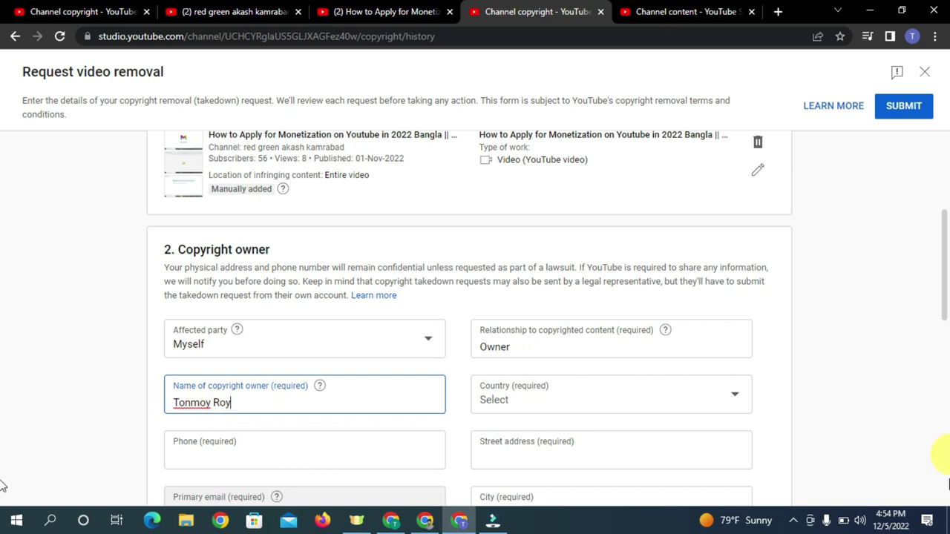
left_click_drag(943, 296, 928, 322)
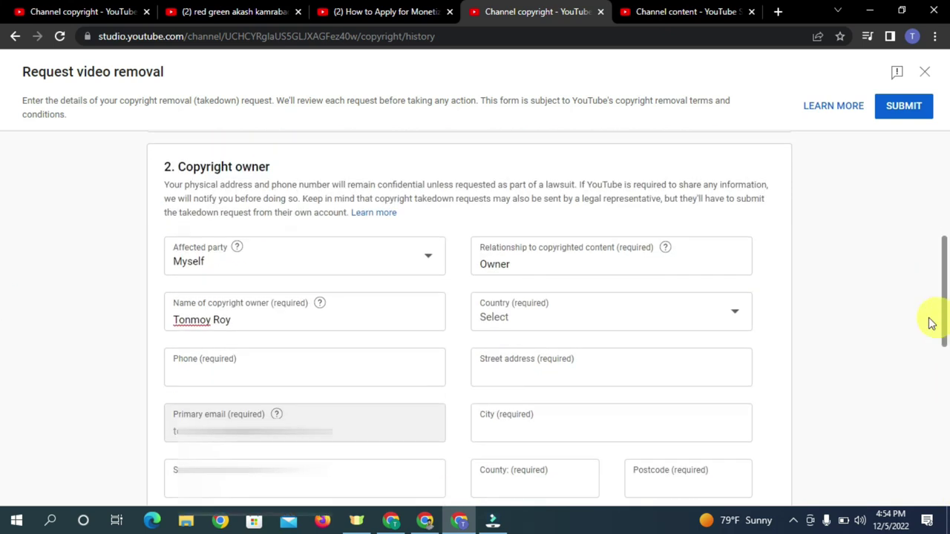
left_click(598, 327)
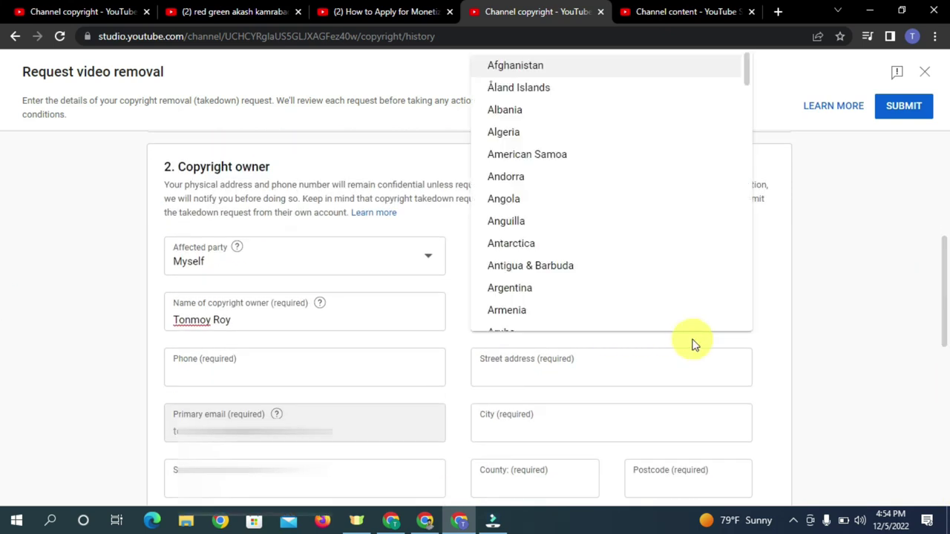
left_click_drag(748, 80, 752, 103)
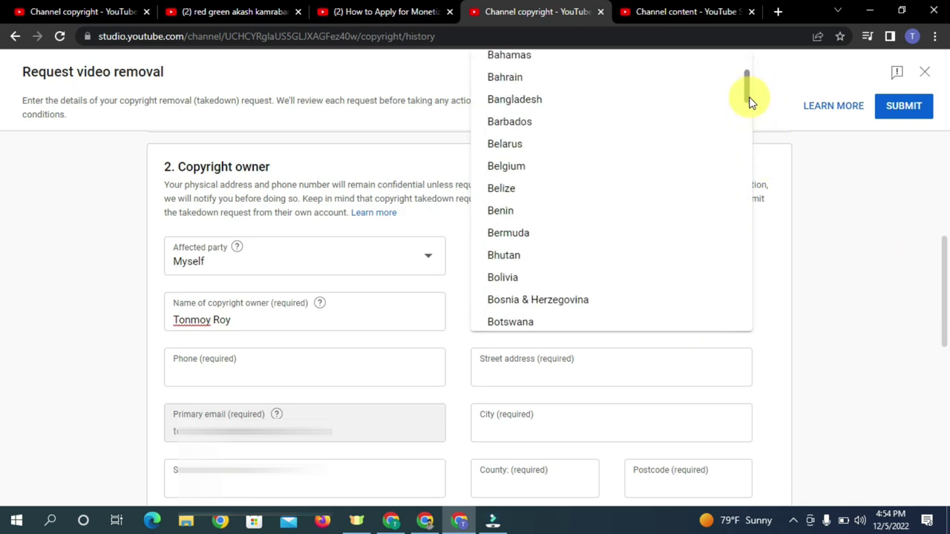
left_click(567, 102)
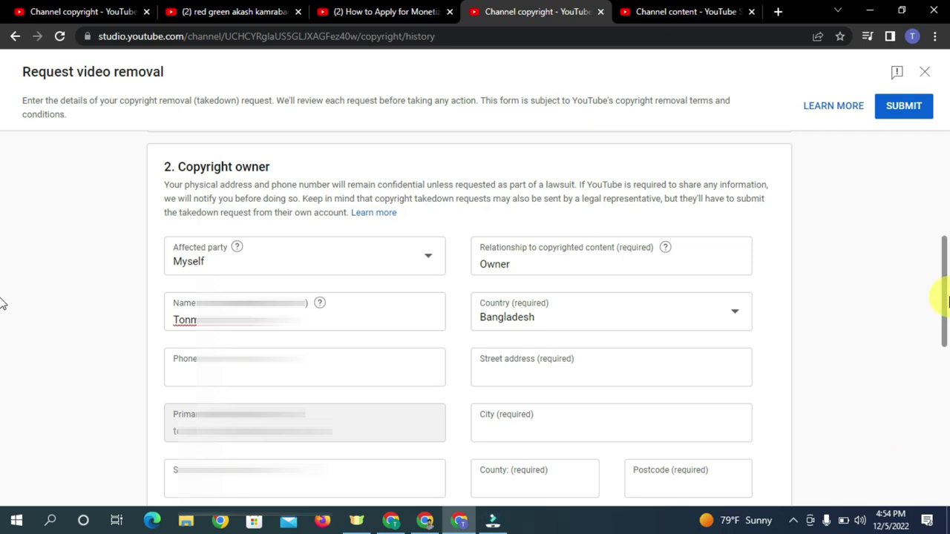
- Fill in the copyright owner's phone number, street address, city and county, leaving the secondary email blank
left_click_drag(946, 301, 946, 308)
left_click(271, 348)
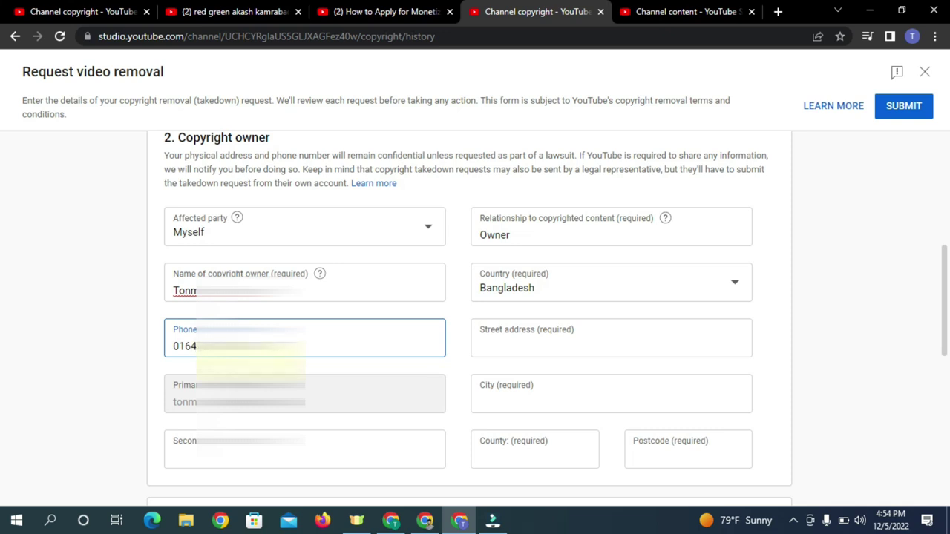
left_click(544, 346)
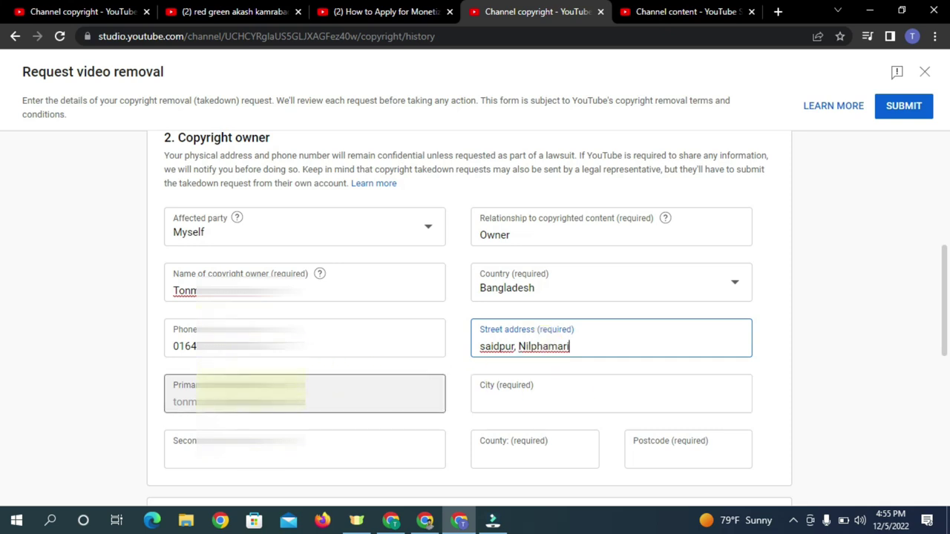
left_click_drag(942, 251, 943, 268)
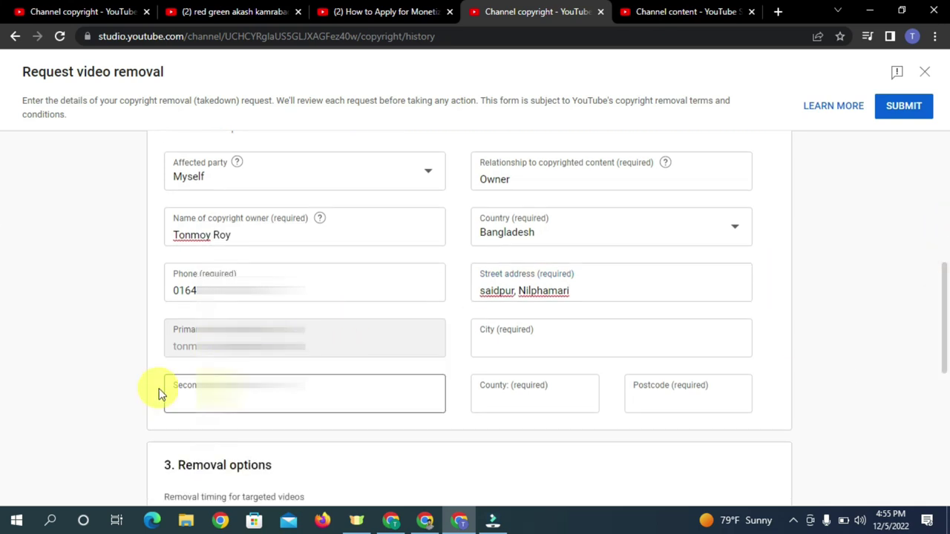
left_click(312, 400)
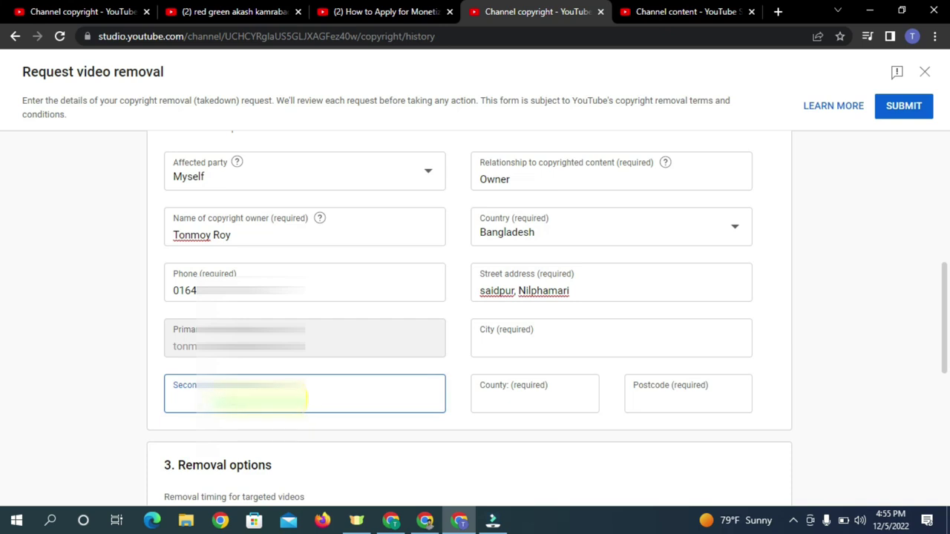
left_click(524, 350)
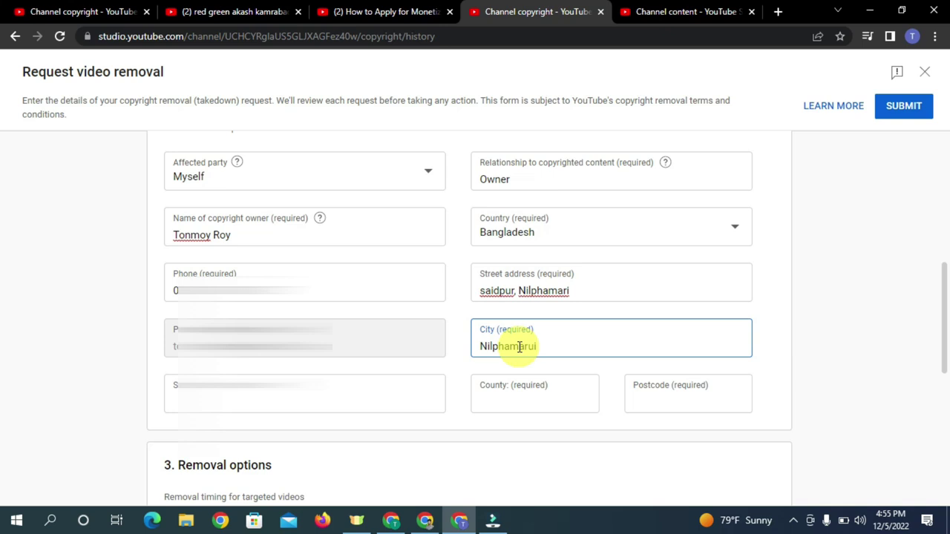
left_click(501, 402)
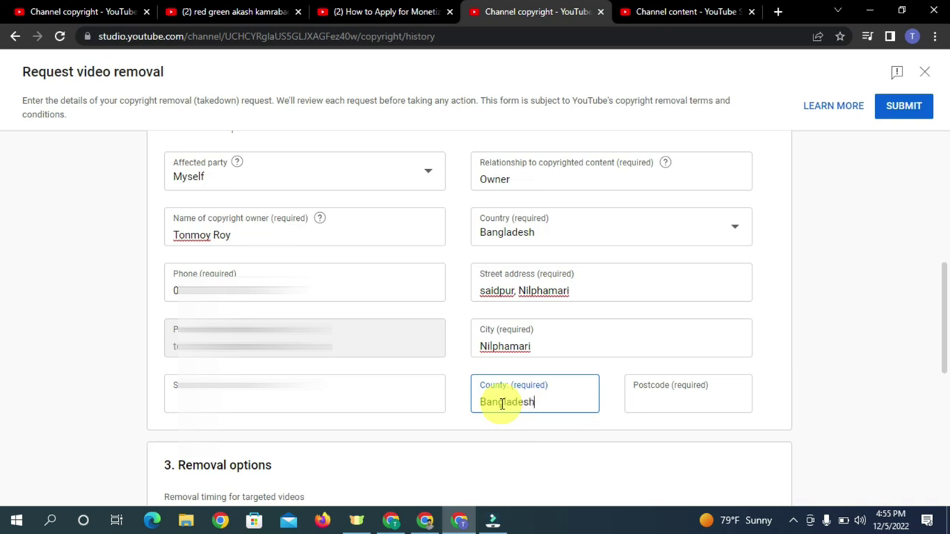
- Complete the copyright owner's address by entering the county and the postcode
type("Bangladesh")
left_click(665, 398)
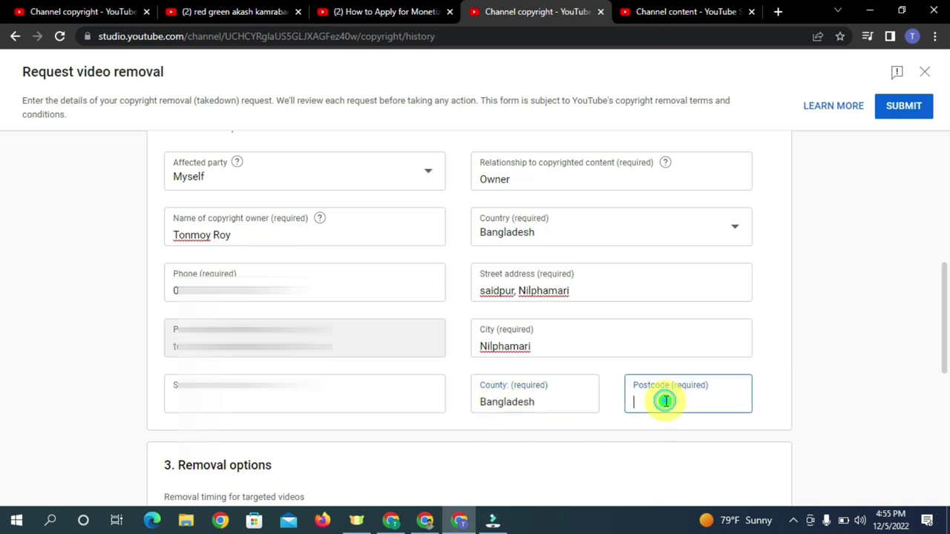
type("5300")
- Try the Standard removal timing for the targeted videos, but settle on Scheduled: Send a 7-day notice
left_click_drag(943, 339, 945, 403)
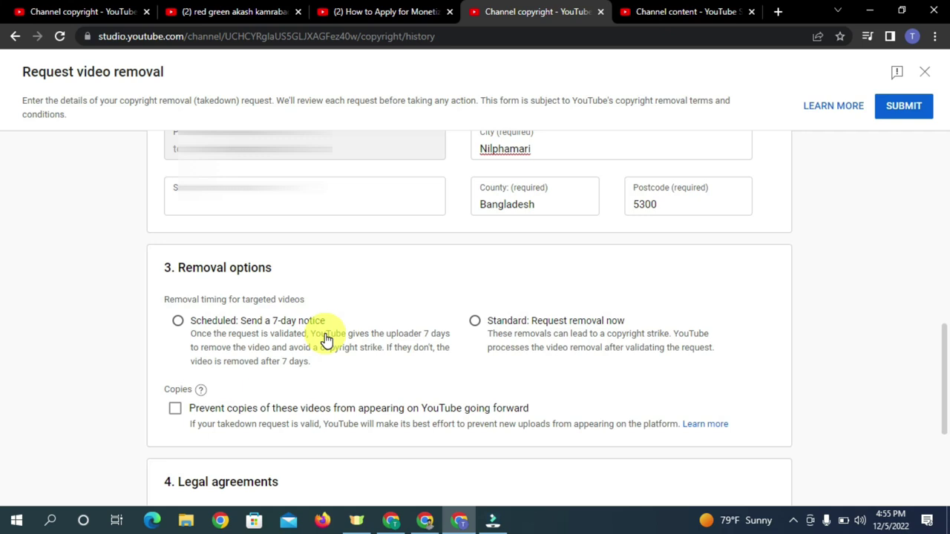
left_click(481, 323)
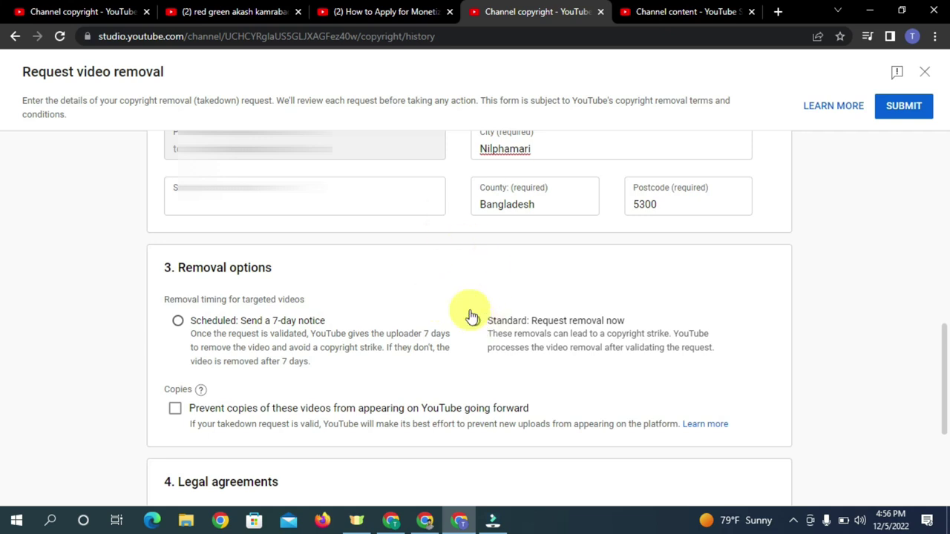
left_click_drag(946, 328, 946, 359)
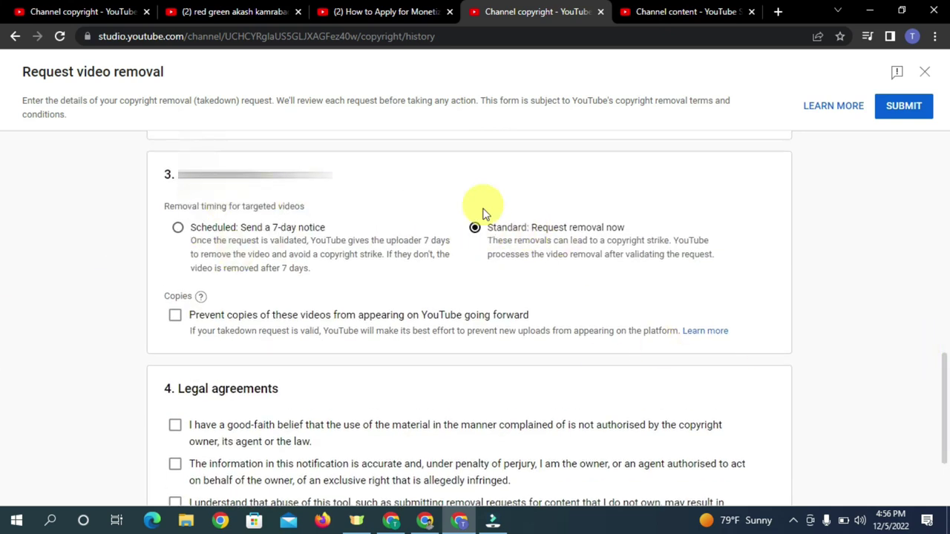
left_click(178, 227)
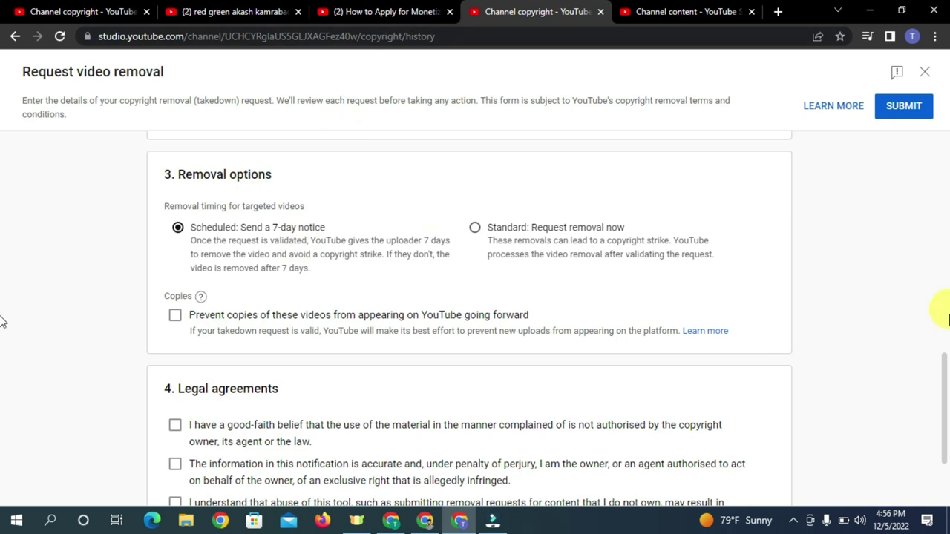
- Enable preventing copies of these videos from appearing on YouTube and certify worldwide exclusive rights to the content
left_click_drag(944, 422, 944, 460)
left_click(174, 190)
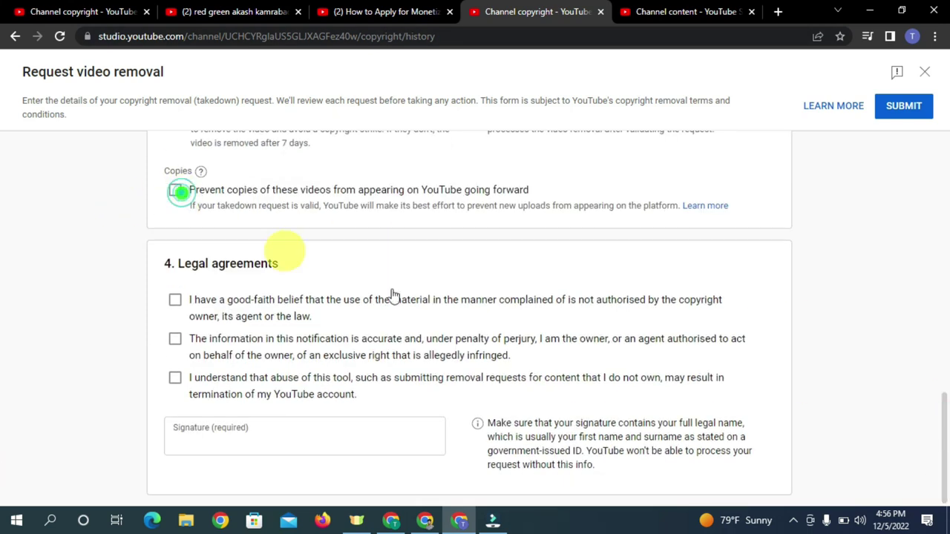
left_click(196, 227)
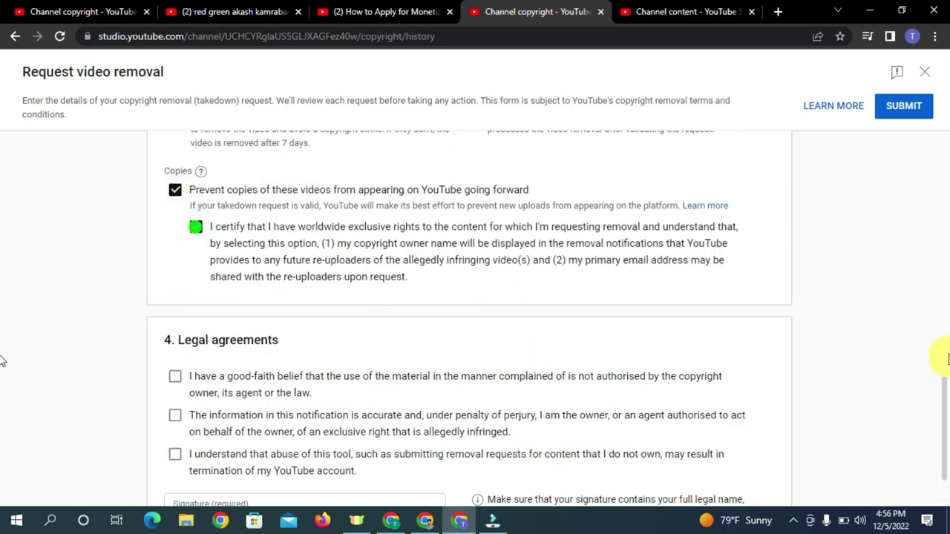
- Accept all three legal agreements: good-faith belief, accuracy of the information, and understanding of tool abuse
scroll(59, 379, "down", 1)
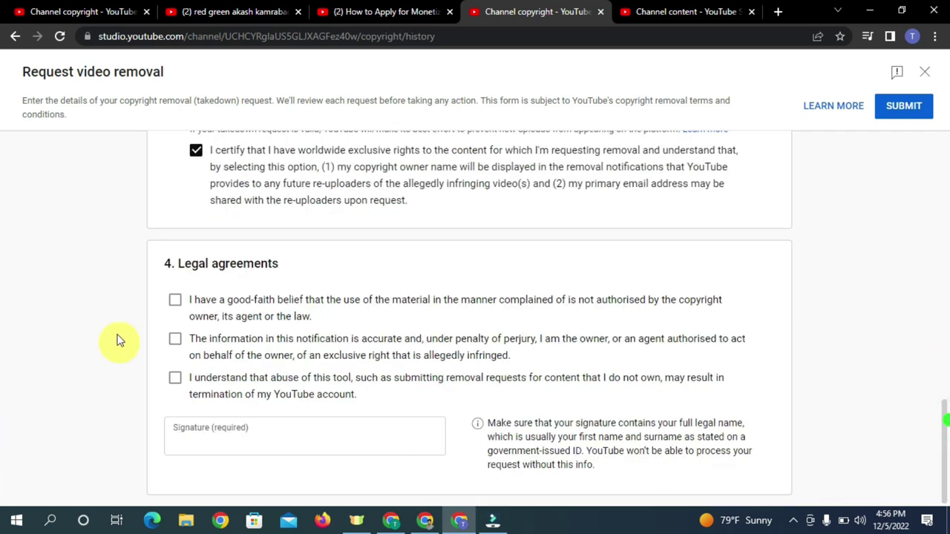
left_click(176, 299)
left_click(175, 338)
left_click(175, 378)
- Fill in the signature by copying the full name from the copyright owner section into the signature field
left_click(228, 443)
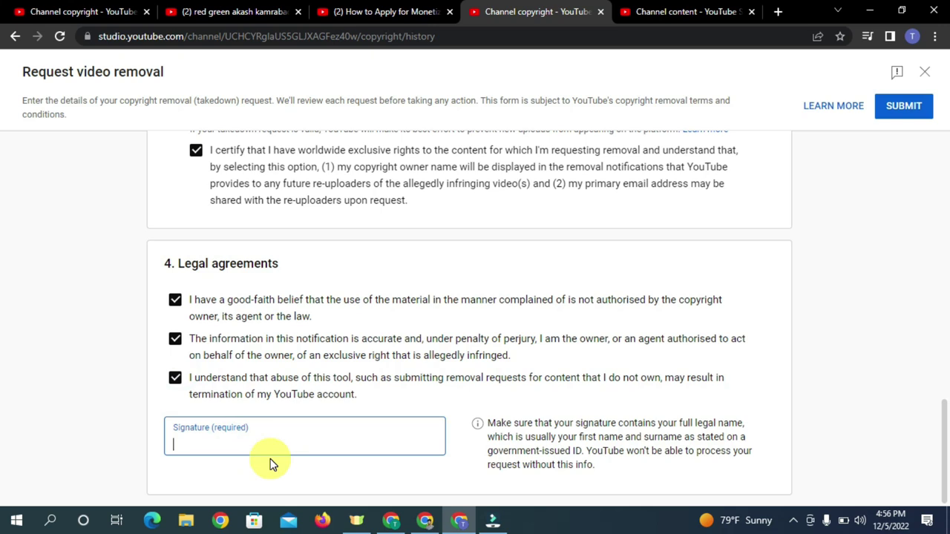
left_click_drag(942, 400, 943, 220)
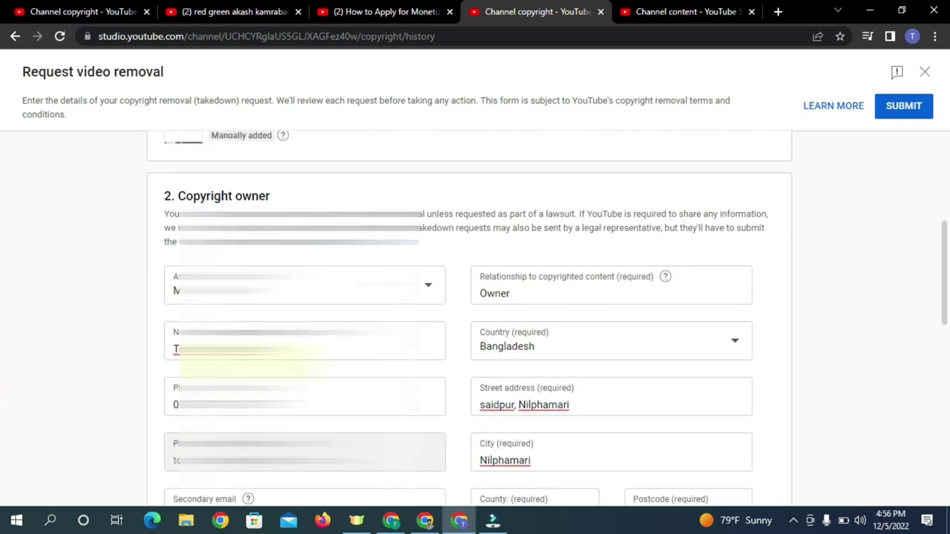
left_click_drag(240, 354, 179, 351)
right_click(204, 349)
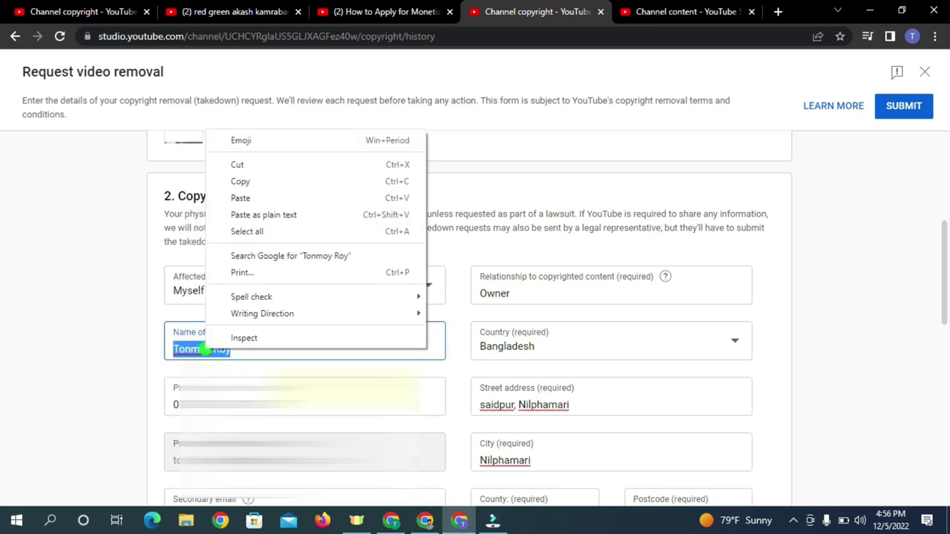
left_click(299, 186)
left_click_drag(943, 312, 903, 492)
left_click(206, 438)
right_click(206, 438)
left_click(249, 328)
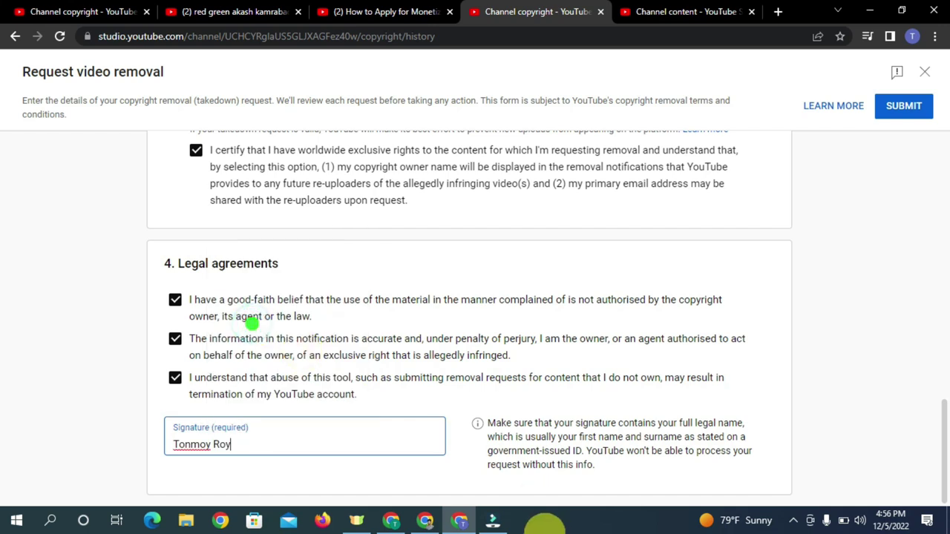
left_click(939, 423)
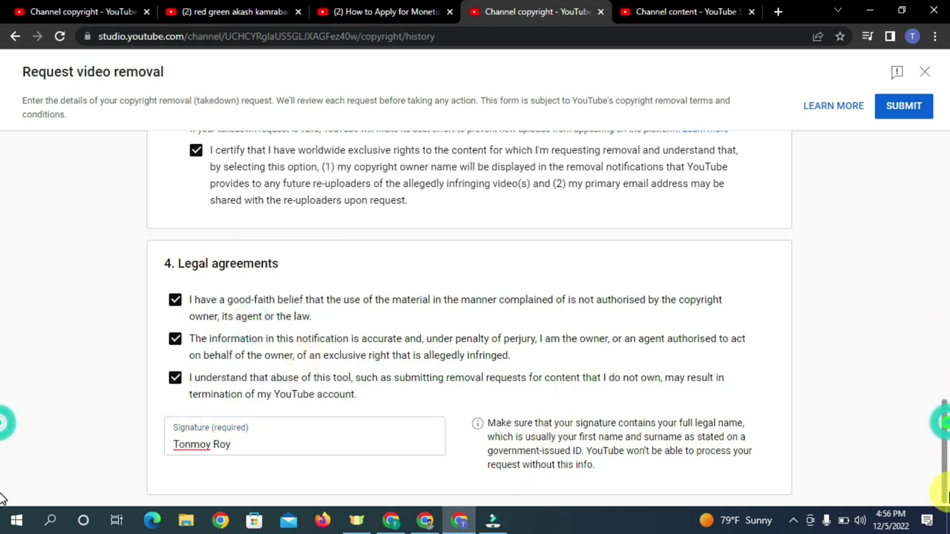